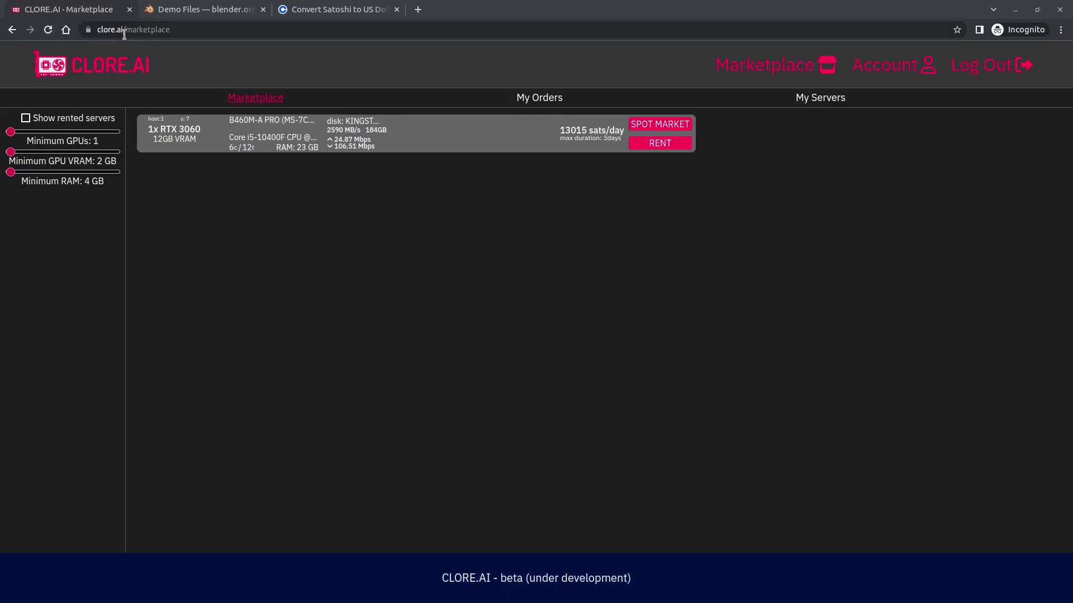
Step: Copy the 13015 sats/day price from the RTX 3060 server card on the marketplace
{"action": "left_click", "coordinate": [186, 30]}
{"action": "left_click", "coordinate": [341, 297]}
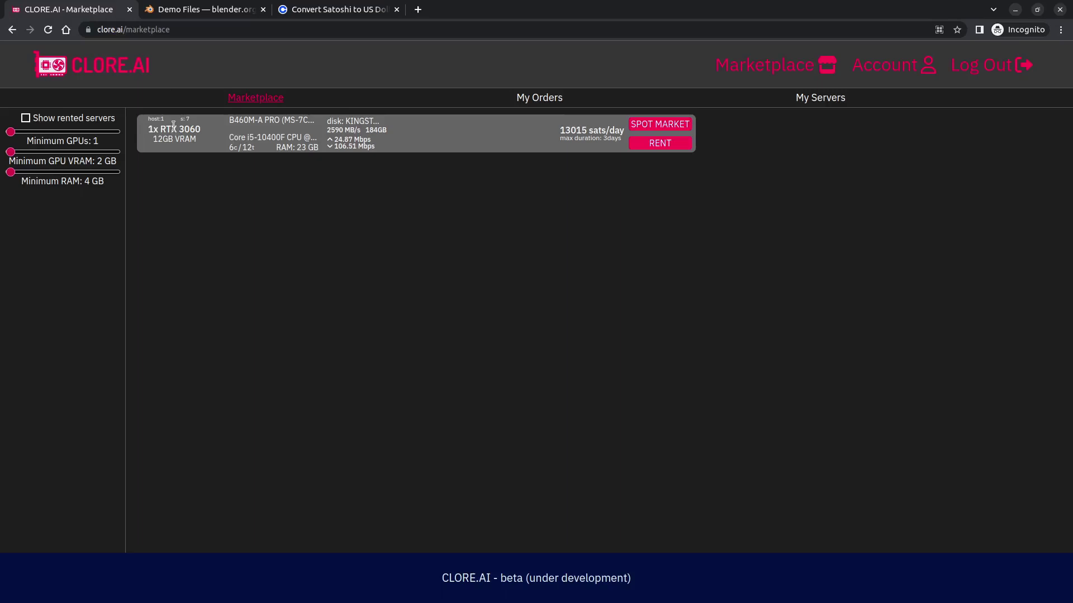
{"action": "left_click_drag", "start_coordinate": [160, 127], "coordinate": [284, 137]}
{"action": "left_click", "coordinate": [375, 153]}
{"action": "left_click_drag", "start_coordinate": [558, 130], "coordinate": [585, 133]}
{"action": "left_click", "coordinate": [573, 130]}
{"action": "right_click", "coordinate": [585, 133]}
{"action": "left_click", "coordinate": [593, 139]}
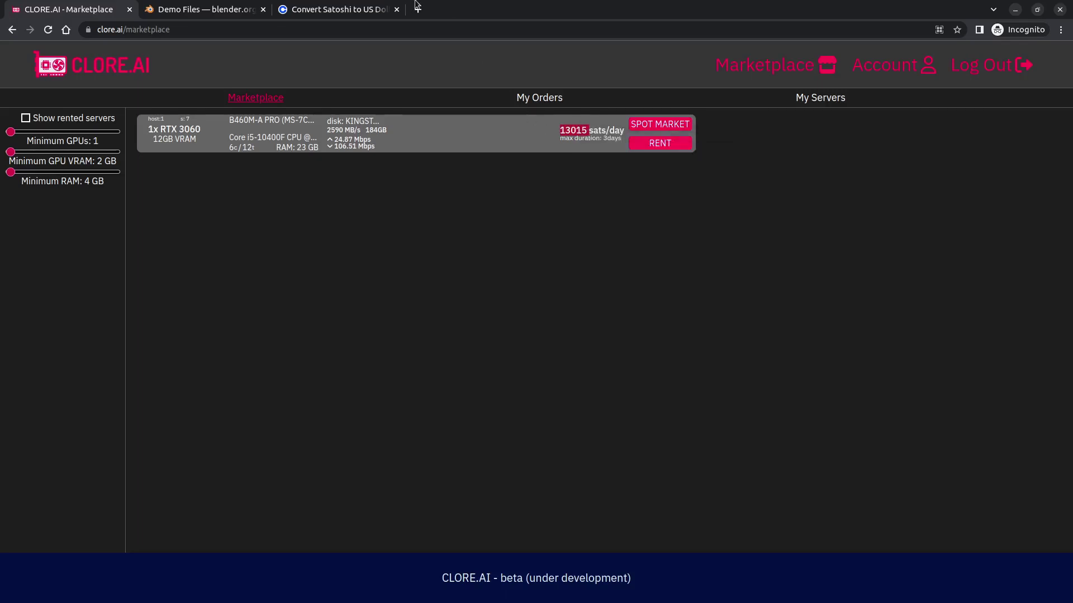
Step: Paste 13015 into the Coinbase SATS field, read the 2.32 USD result, then go back to Clore.ai
{"action": "left_click", "coordinate": [363, 10]}
{"action": "right_click", "coordinate": [384, 271]}
{"action": "left_click", "coordinate": [410, 341]}
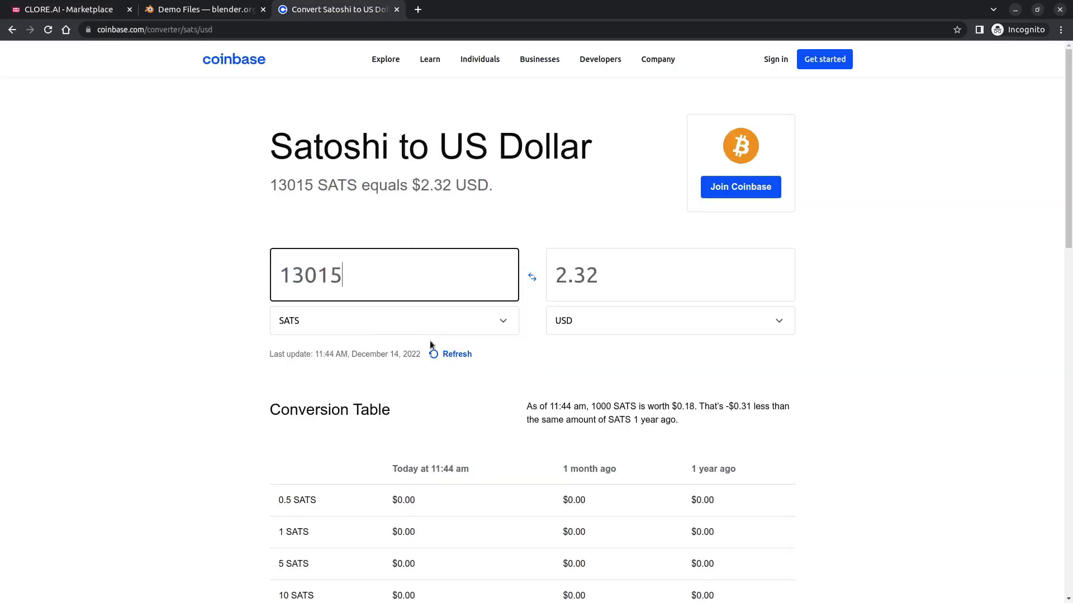
{"action": "left_click", "coordinate": [598, 275]}
{"action": "left_click_drag", "start_coordinate": [598, 275], "coordinate": [547, 266]}
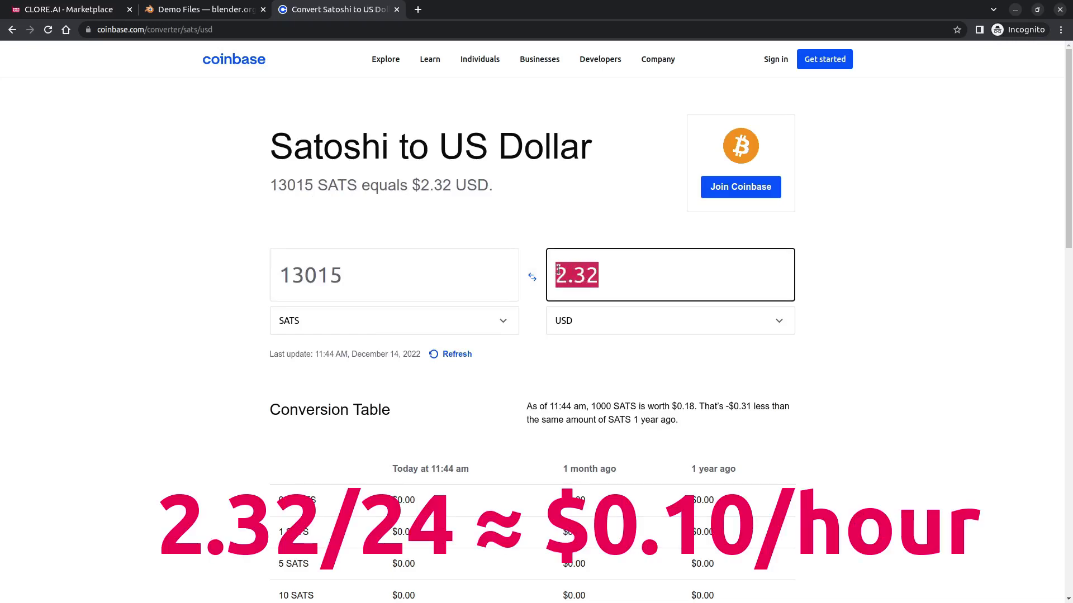
{"action": "left_click", "coordinate": [558, 269]}
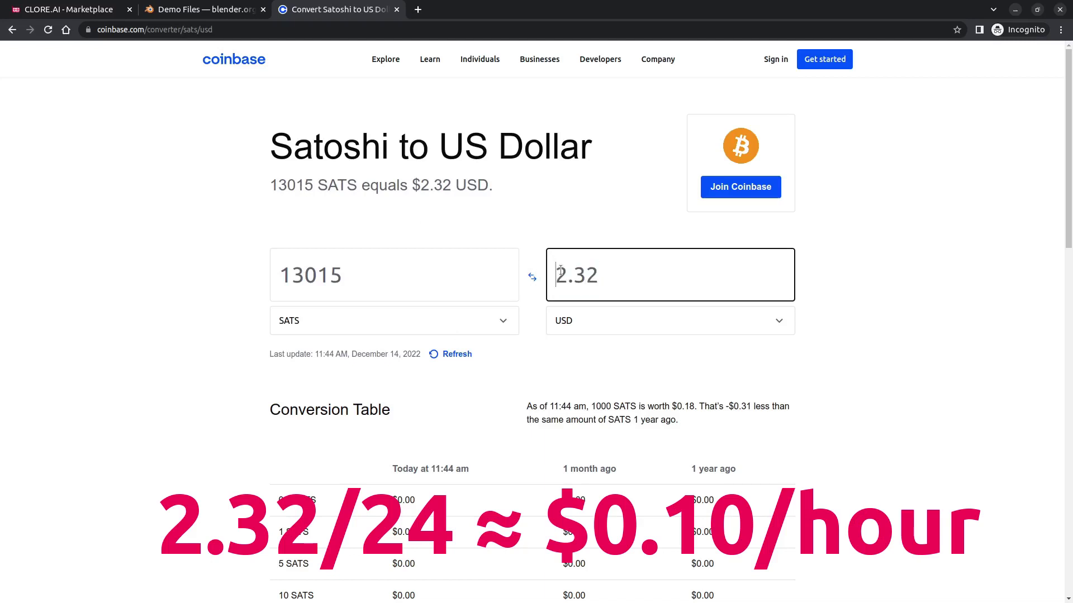
{"action": "left_click_drag", "start_coordinate": [551, 269], "coordinate": [608, 274]}
{"action": "left_click", "coordinate": [40, 6]}
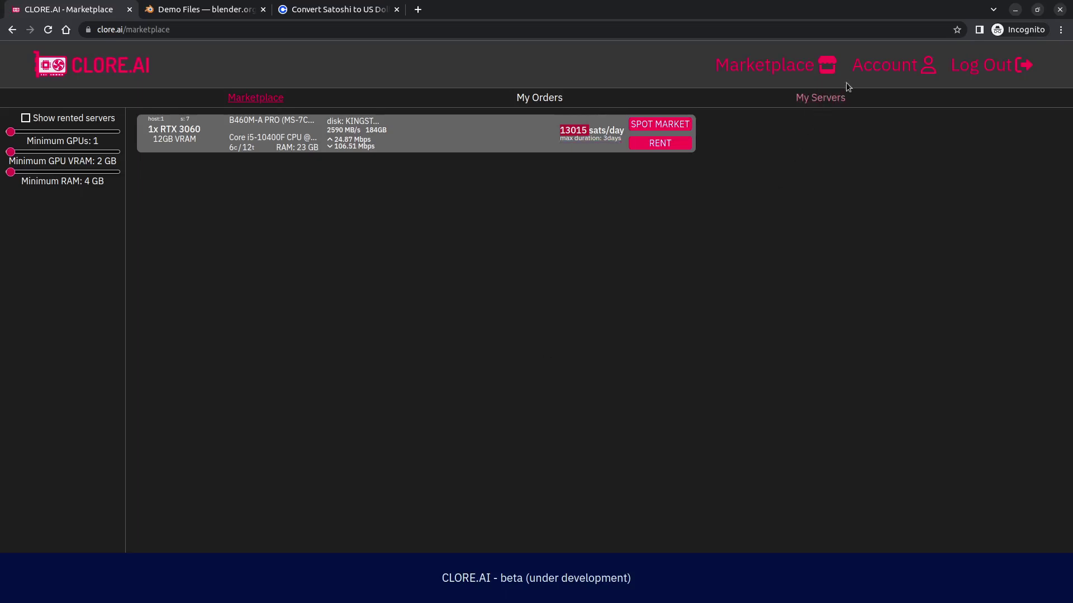
{"action": "left_click", "coordinate": [866, 66]}
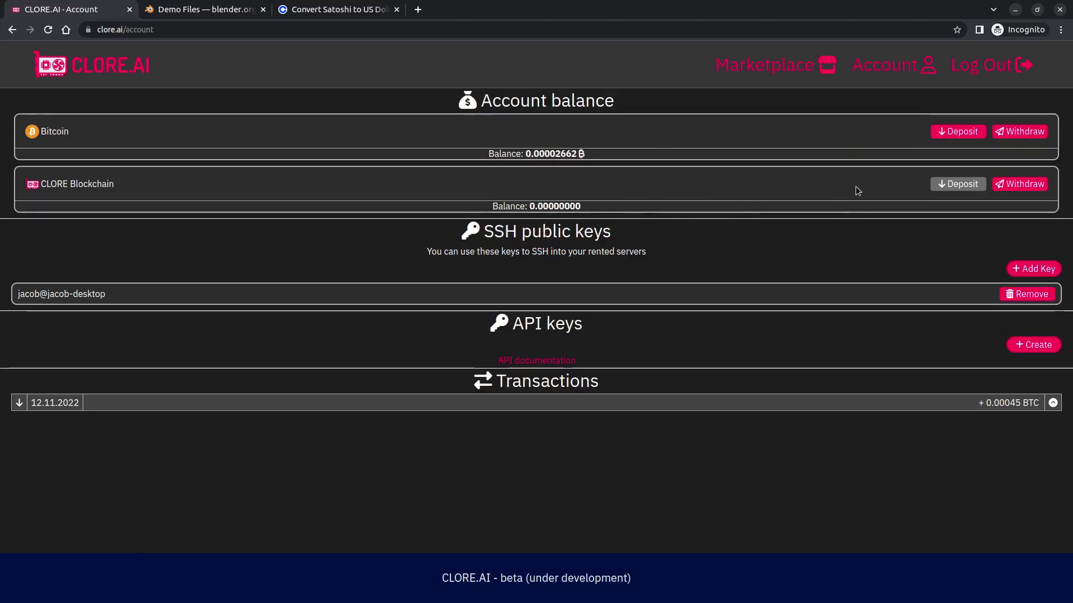
{"action": "double_click", "coordinate": [565, 156]}
{"action": "left_click", "coordinate": [564, 157]}
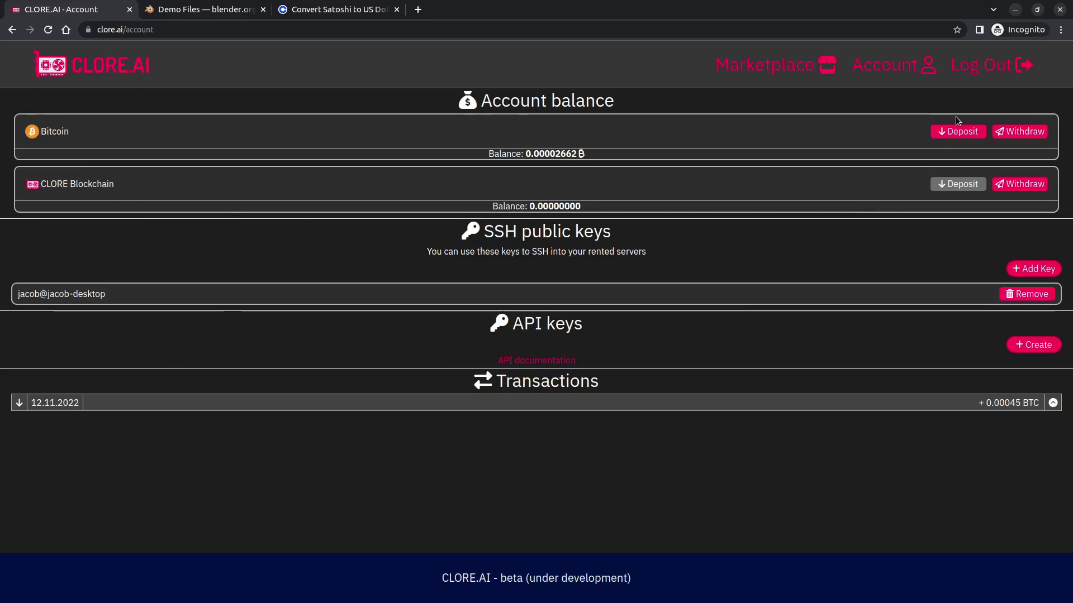
{"action": "left_click", "coordinate": [956, 134]}
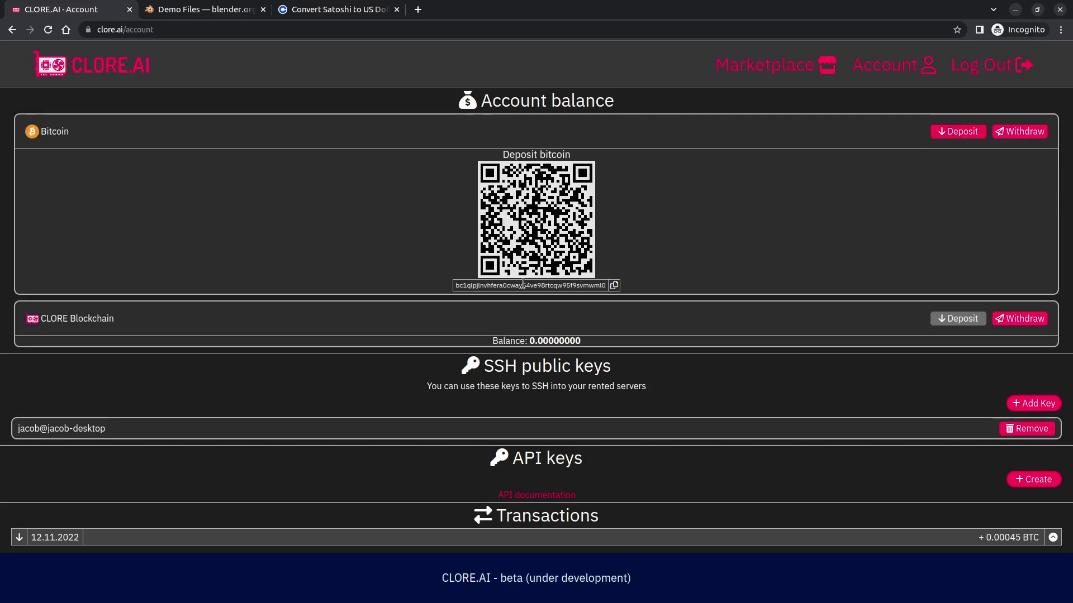
{"action": "left_click_drag", "start_coordinate": [455, 285], "coordinate": [639, 271]}
{"action": "left_click", "coordinate": [797, 66]}
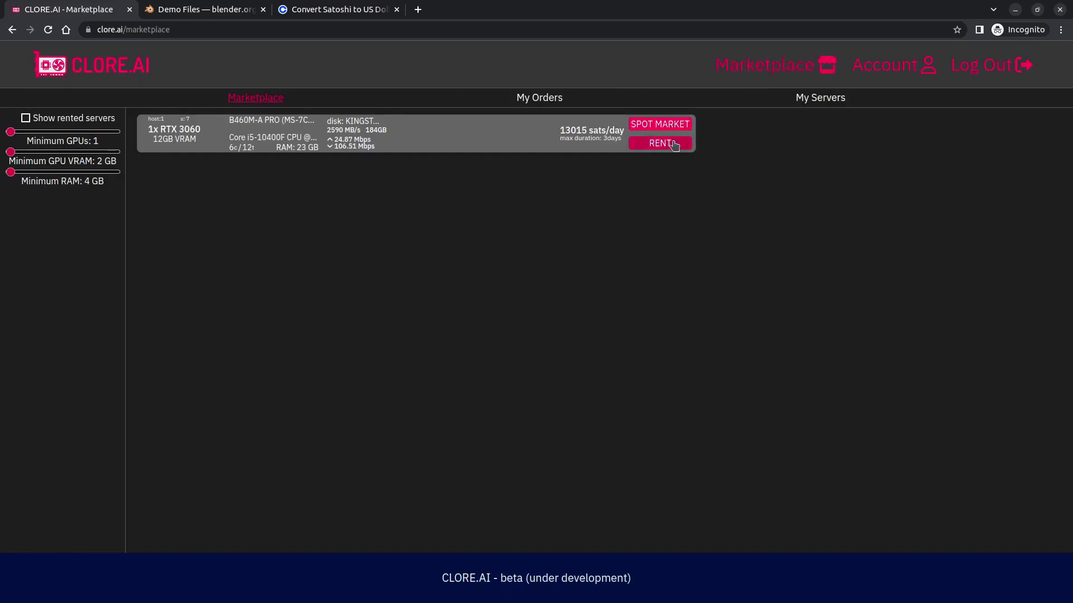
Step: Start renting the RTX 3060 server with the ubuntu-20.04-remote-desktop Docker image
{"action": "left_click", "coordinate": [672, 144]}
{"action": "left_click", "coordinate": [423, 183]}
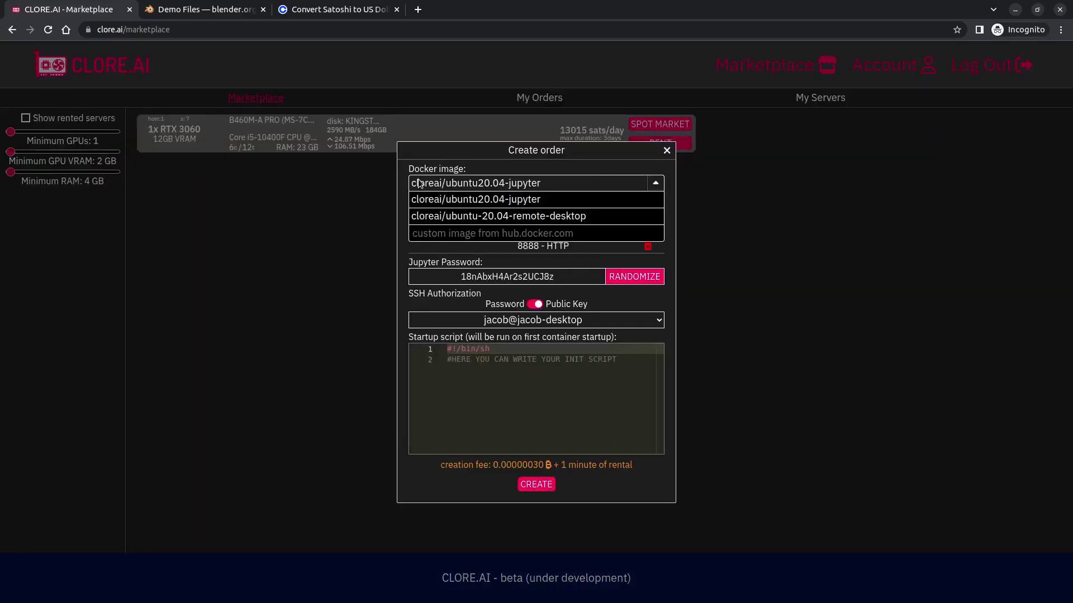
{"action": "left_click", "coordinate": [522, 218]}
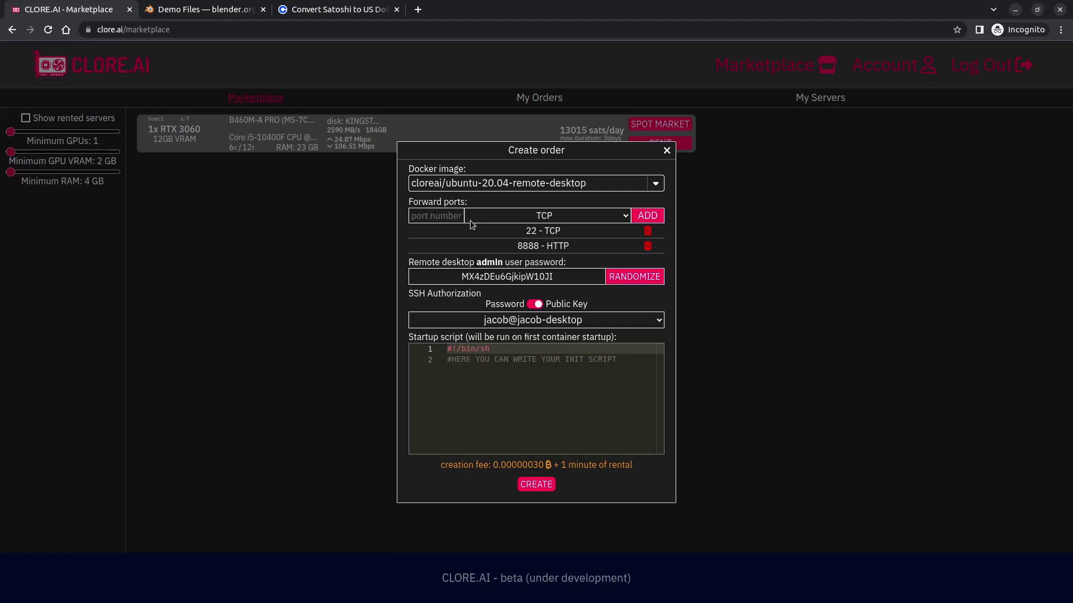
{"action": "left_click_drag", "start_coordinate": [551, 240], "coordinate": [526, 235]}
{"action": "left_click", "coordinate": [524, 235]}
Step: Copy the remote desktop admin password into a text editor for later
{"action": "left_click_drag", "start_coordinate": [563, 281], "coordinate": [441, 272]}
{"action": "right_click", "coordinate": [479, 272]}
{"action": "left_click", "coordinate": [511, 295]}
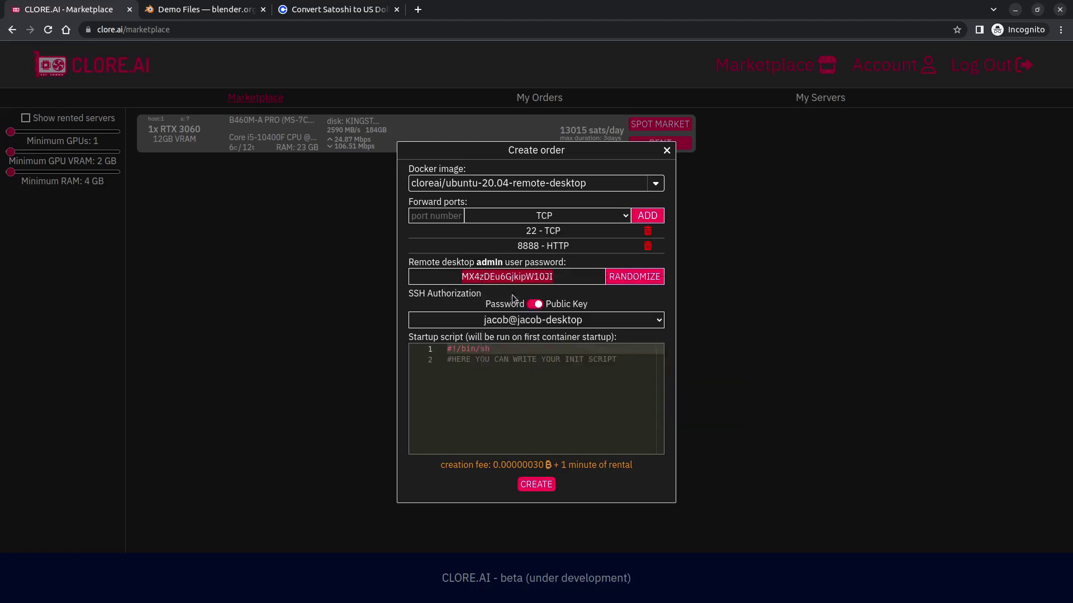
{"action": "key", "text": "ctrl+v"}
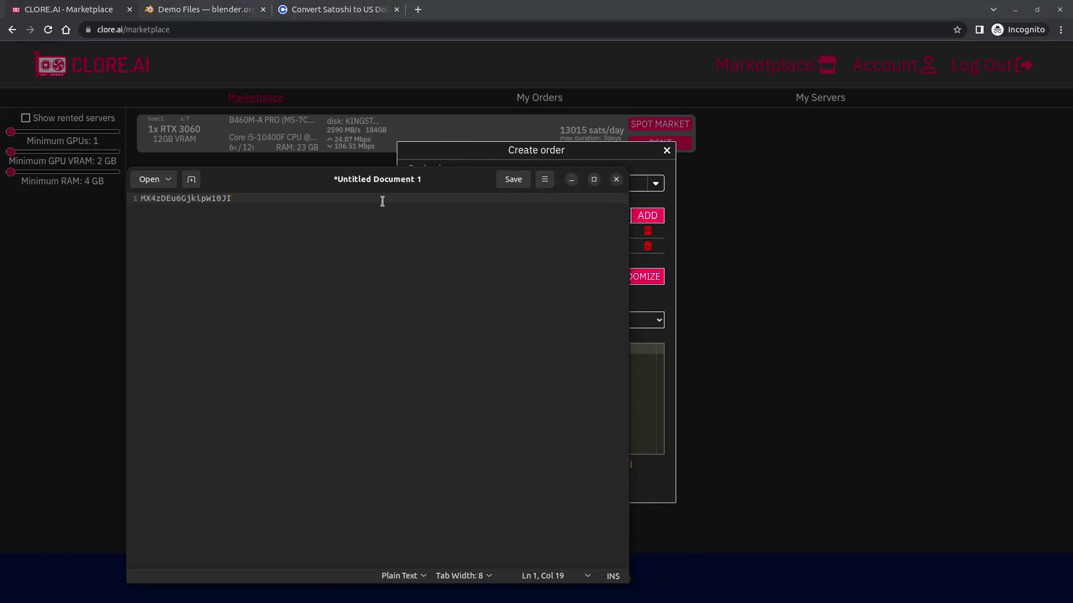
{"action": "left_click_drag", "start_coordinate": [386, 225], "coordinate": [397, 246]}
{"action": "key", "text": "super+h"}
Step: Check the creation fee and create the rental order
{"action": "left_click_drag", "start_coordinate": [441, 465], "coordinate": [631, 472]}
{"action": "left_click", "coordinate": [629, 468]}
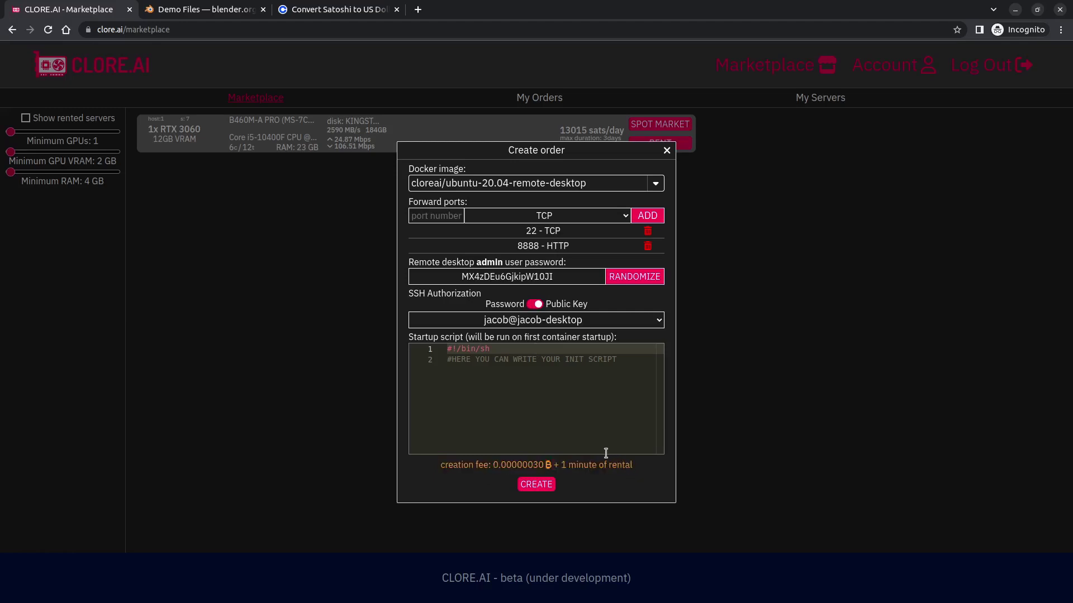
{"action": "left_click", "coordinate": [536, 484]}
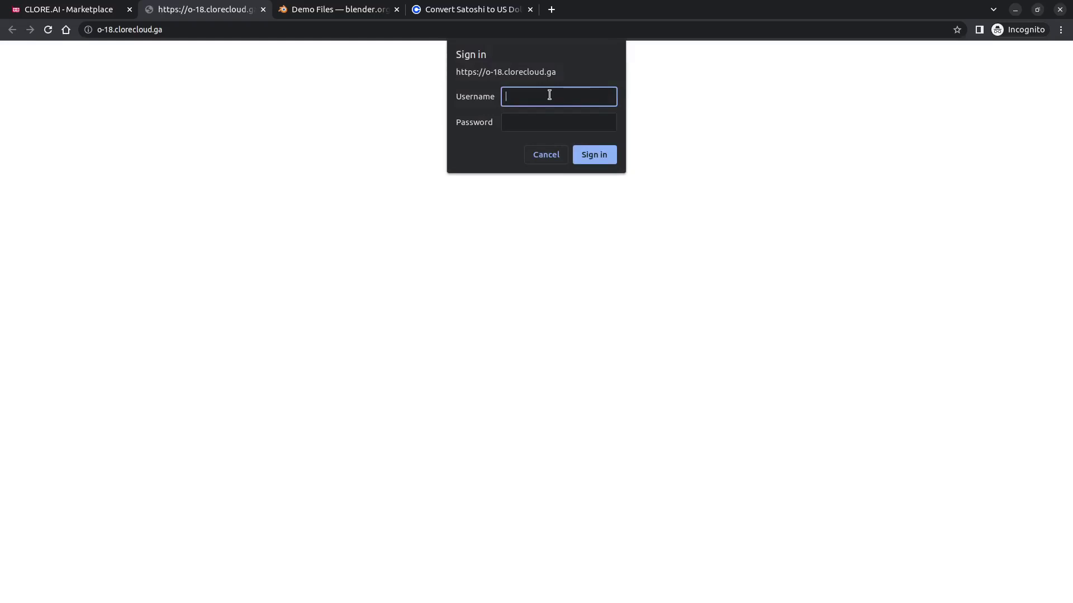
Step: Sign in to the remote desktop as admin with the saved password
{"action": "type", "text": "admin"}
{"action": "key", "text": "alt+Tab"}
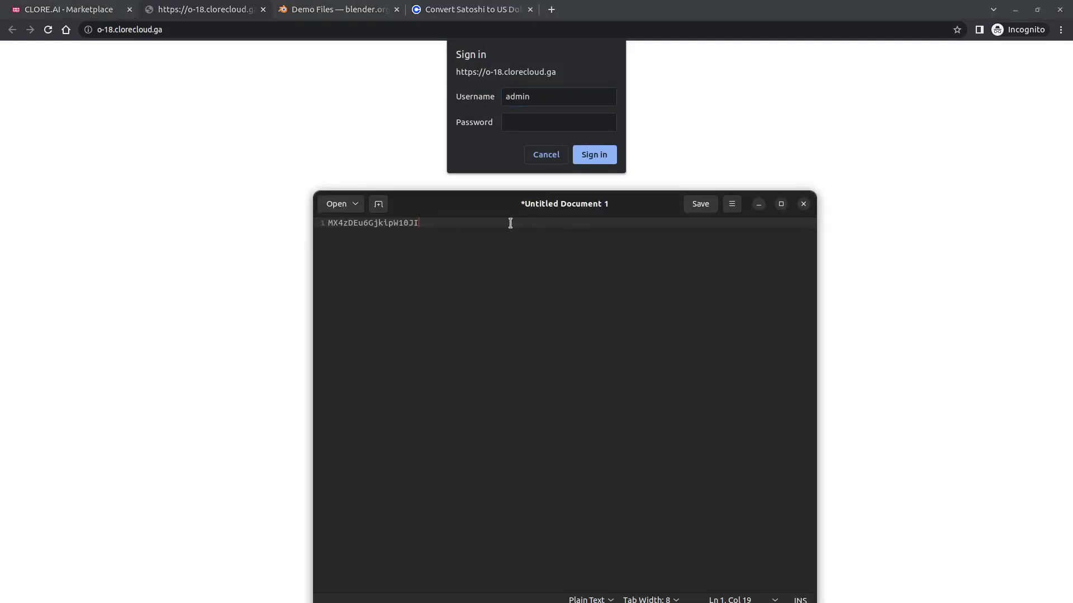
{"action": "key", "text": "ctrl+a"}
{"action": "key", "text": "ctrl+c"}
{"action": "left_click", "coordinate": [527, 113]}
{"action": "key", "text": "ctrl+v"}
{"action": "left_click", "coordinate": [602, 155]}
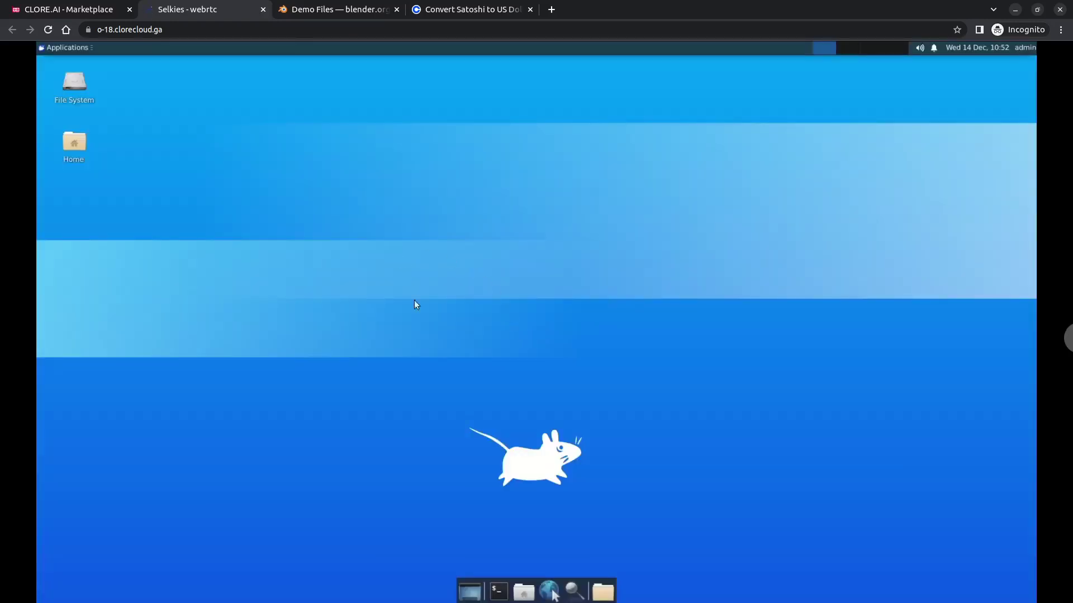
Step: Review the Selkies stream settings, keeping 4 mbps video and 60 fps, then launch a web browser
{"action": "left_click_drag", "start_coordinate": [299, 231], "coordinate": [377, 344]}
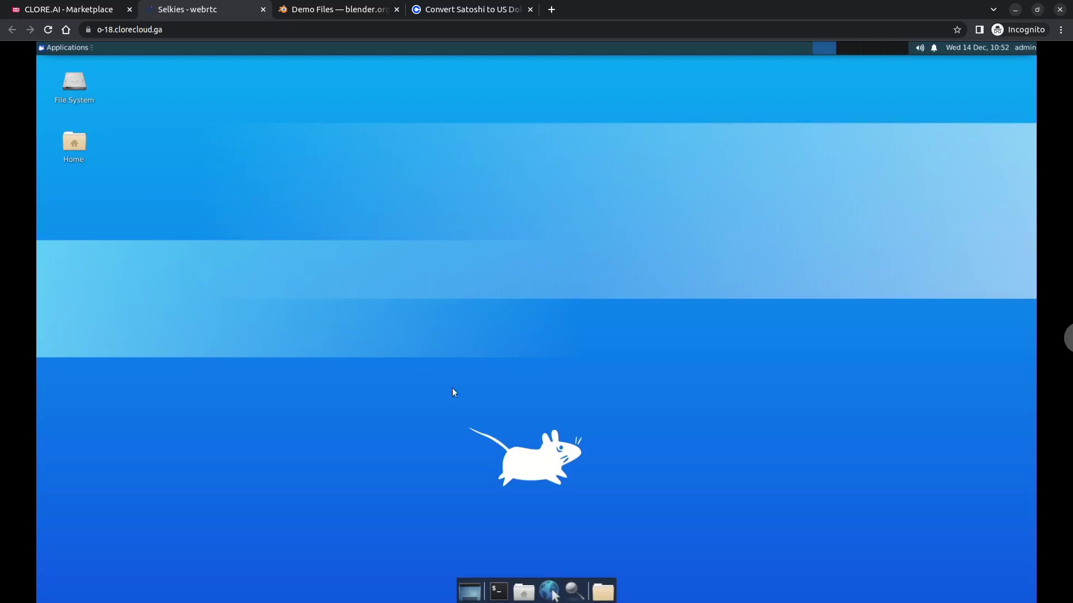
{"action": "left_click", "coordinate": [1066, 338]}
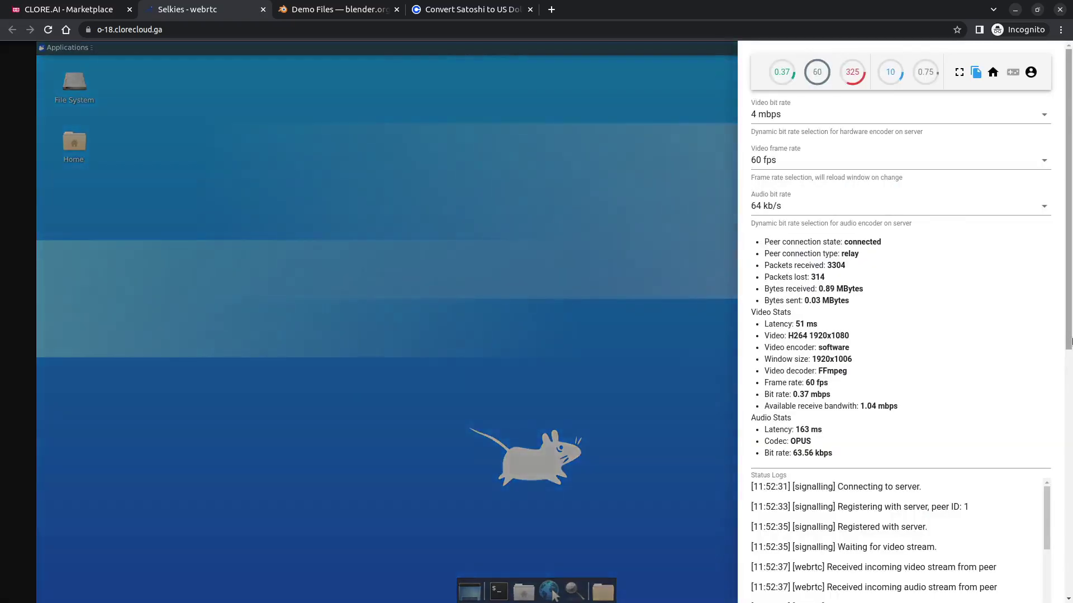
{"action": "left_click", "coordinate": [771, 114]}
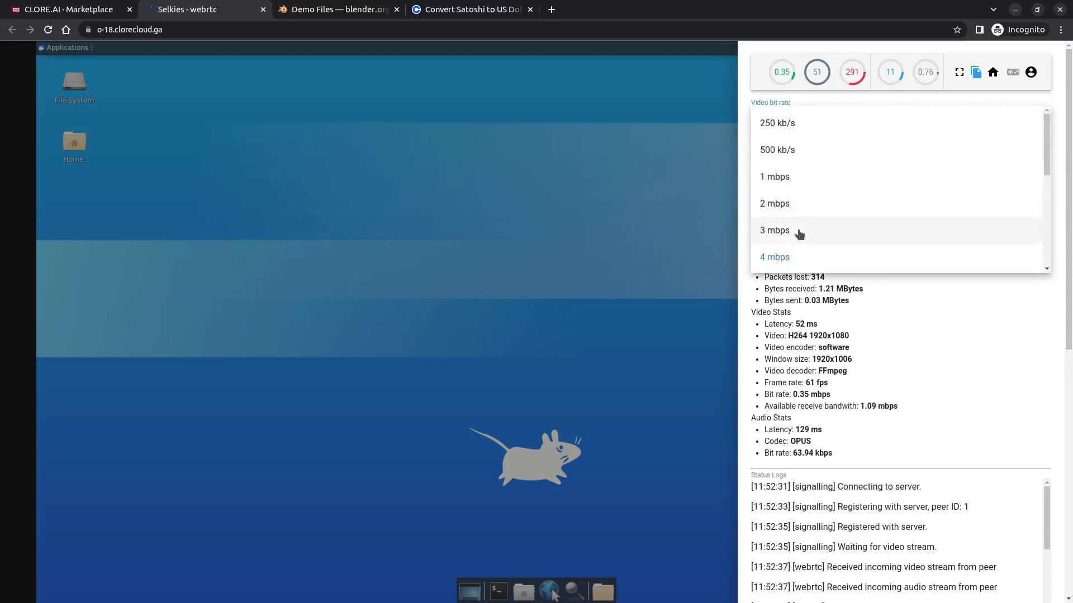
{"action": "left_click", "coordinate": [785, 105]}
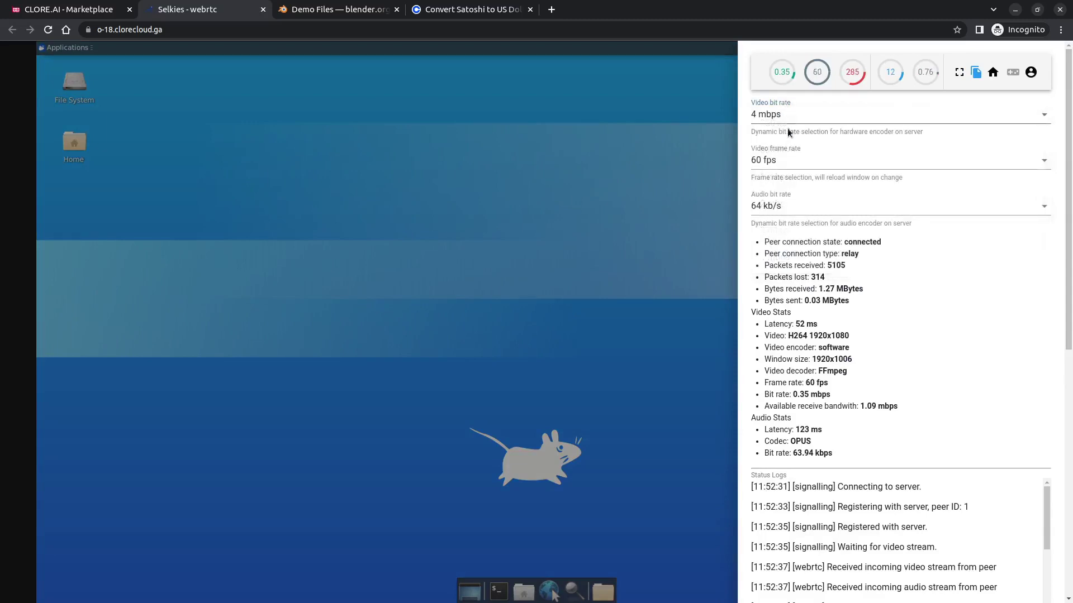
{"action": "left_click", "coordinate": [783, 160]}
{"action": "left_click", "coordinate": [794, 269]}
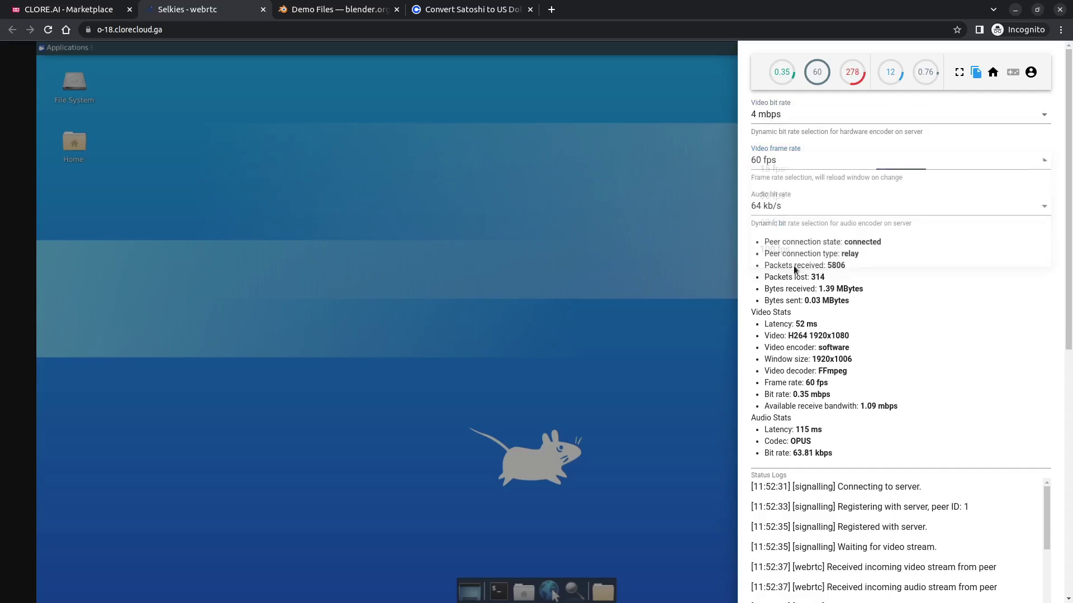
{"action": "left_click", "coordinate": [790, 208]}
{"action": "left_click", "coordinate": [602, 394]}
{"action": "left_click", "coordinate": [549, 591]}
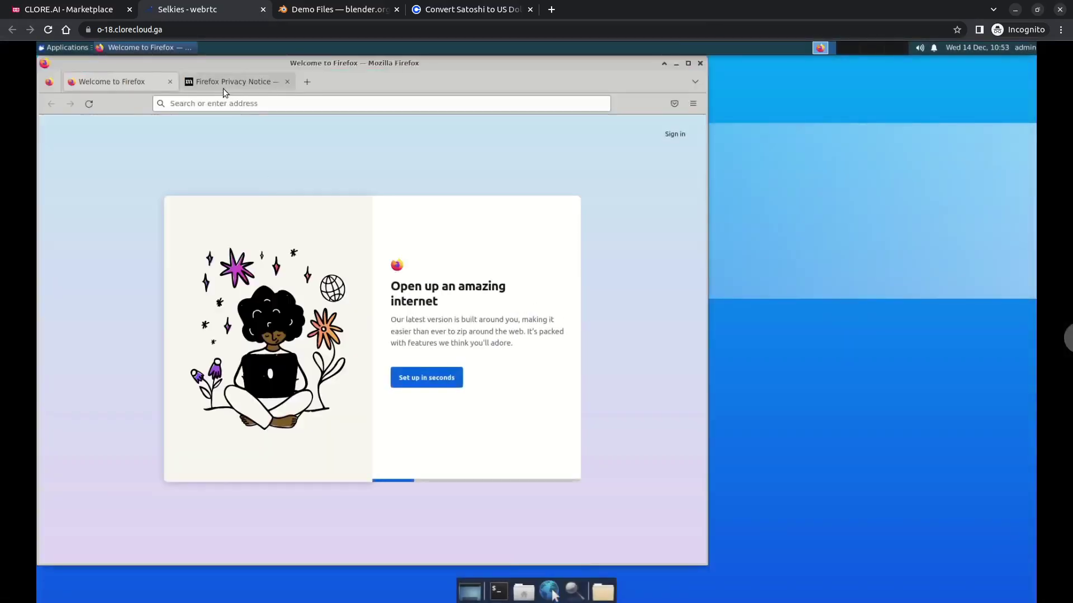
Step: Search for blender and download Blender 3.4 for Linux from blender.org
{"action": "middle_click", "coordinate": [223, 89]}
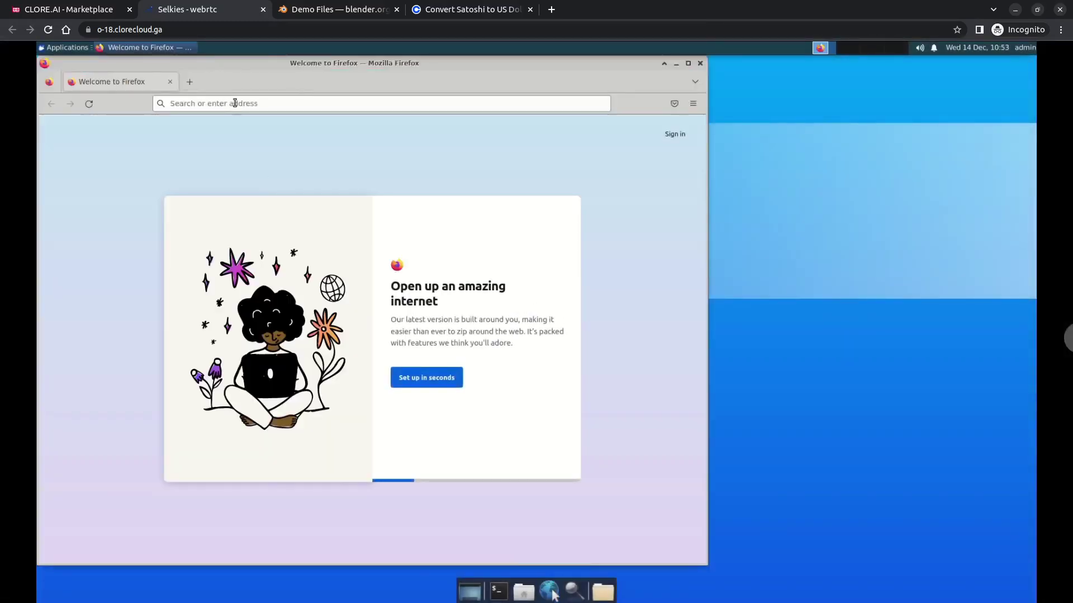
{"action": "left_click", "coordinate": [234, 103]}
{"action": "type", "text": "blender"}
{"action": "key", "text": "Return"}
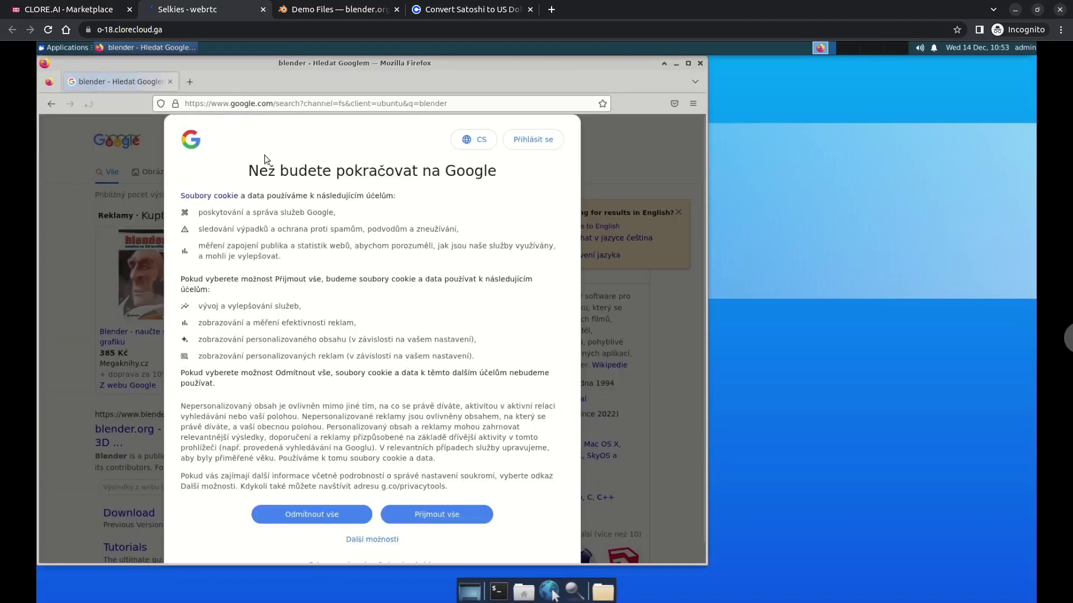
{"action": "left_click", "coordinate": [324, 515]}
{"action": "left_click", "coordinate": [216, 440]}
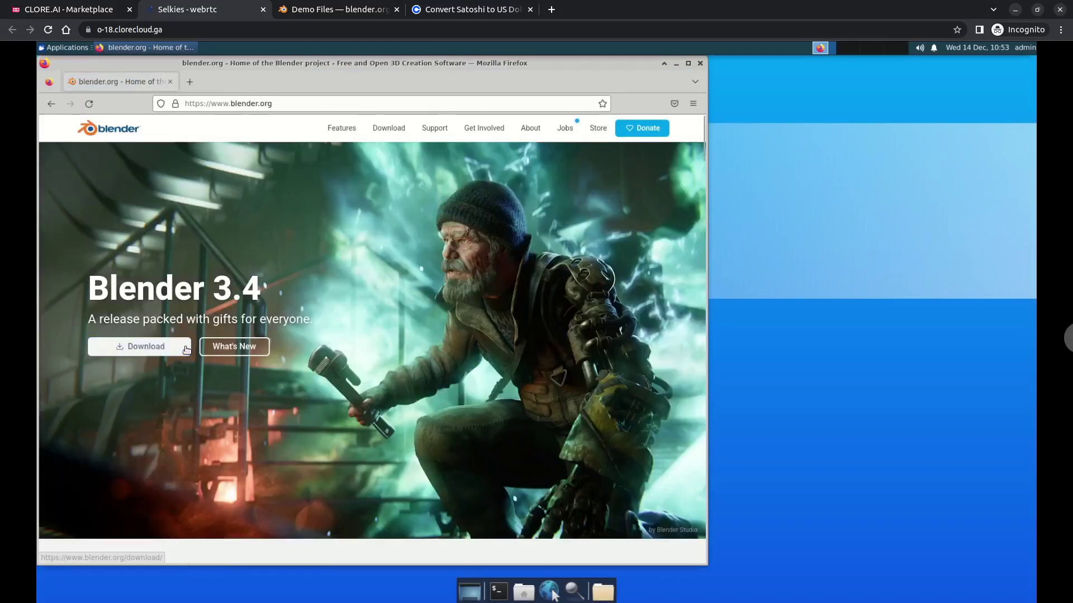
{"action": "left_click", "coordinate": [186, 347]}
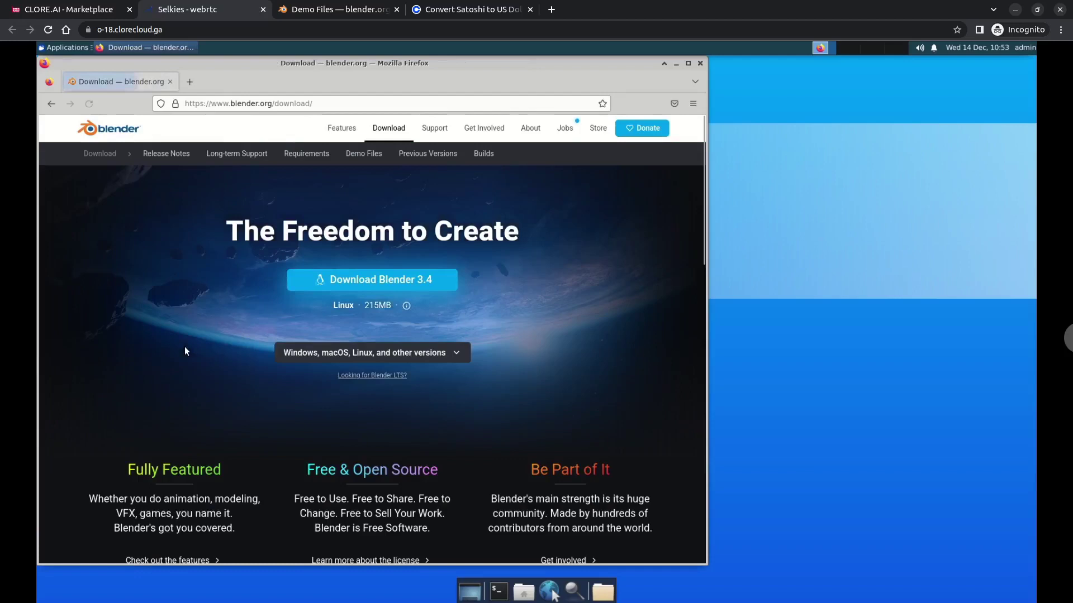
{"action": "left_click", "coordinate": [327, 278]}
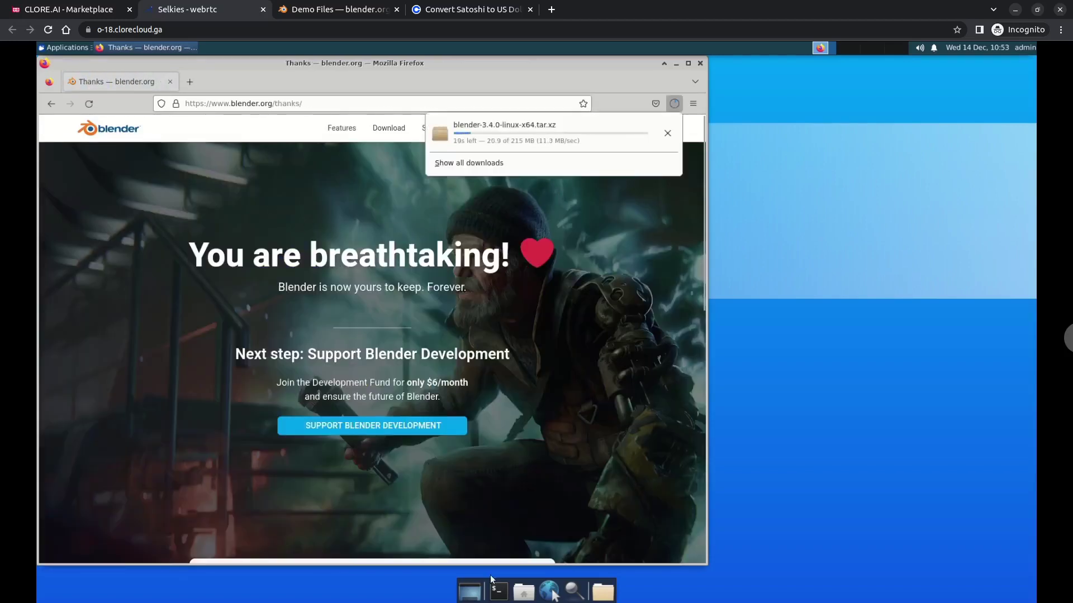
Step: In a terminal, go to Downloads and extract blender-3.4.0-linux-x64.tar.xz with tar -xvf
{"action": "left_click", "coordinate": [498, 591]}
{"action": "type", "text": "cd Do"}
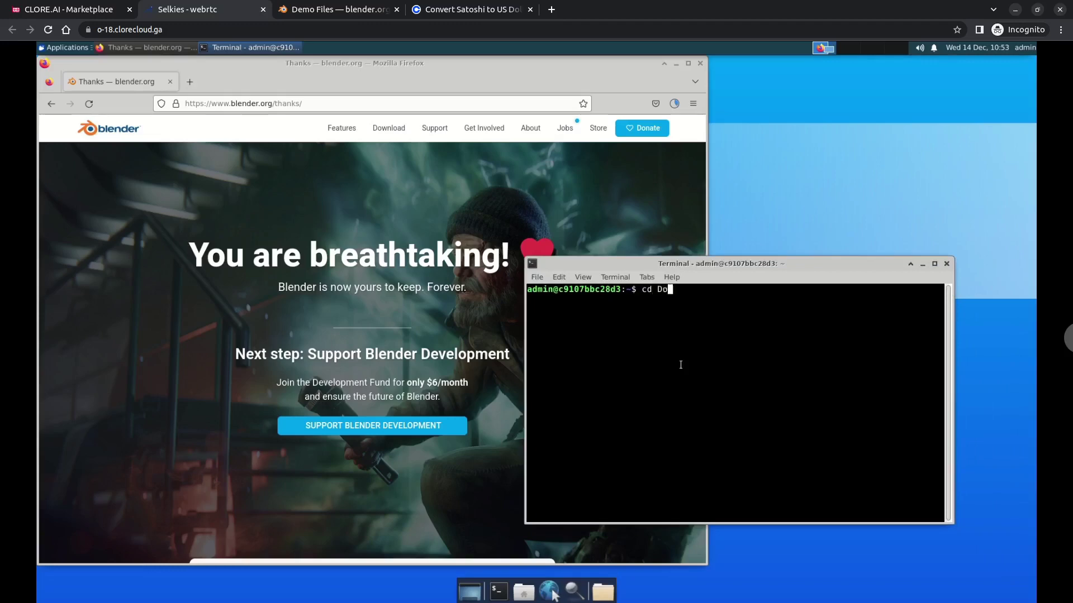
{"action": "key", "text": "Tab"}
{"action": "key", "text": "Return"}
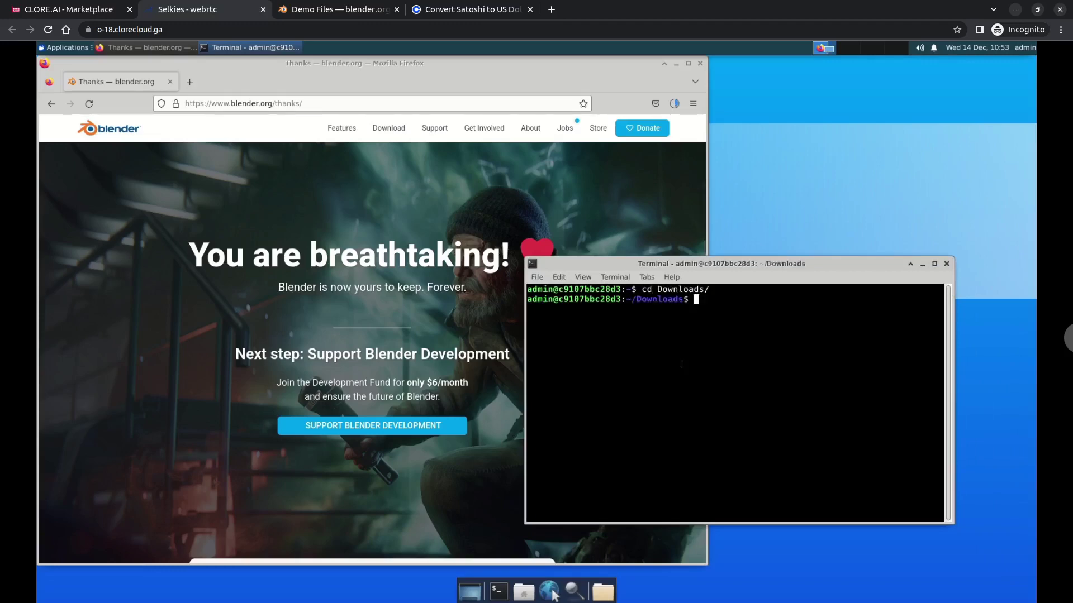
{"action": "type", "text": "ls"}
{"action": "key", "text": "Return"}
{"action": "type", "text": "tar -xvf blender-3.4.0-linux-x64.tar.xz"}
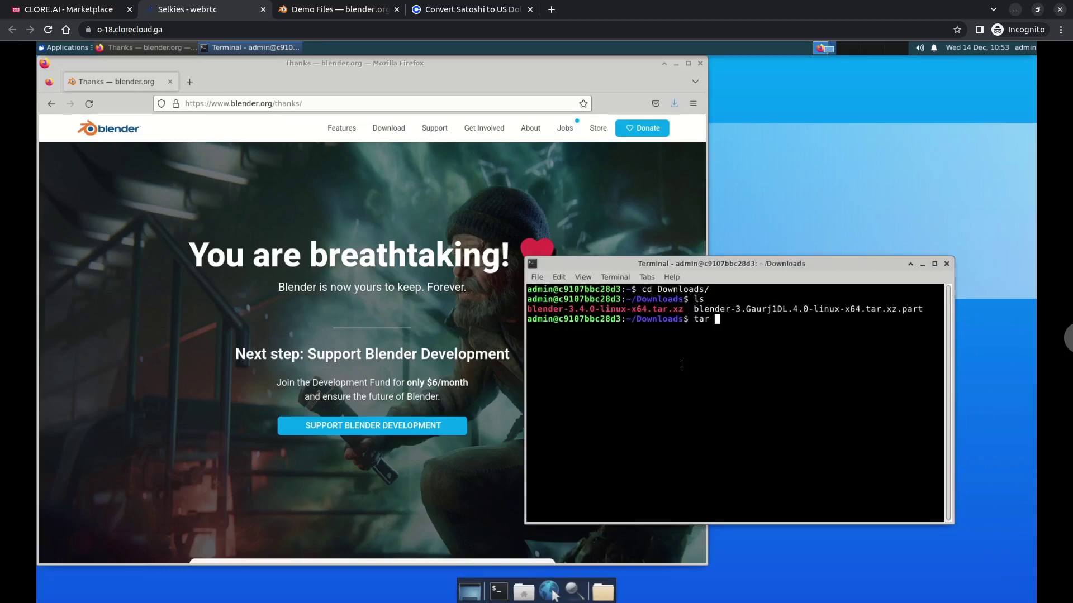
{"action": "key", "text": "Return"}
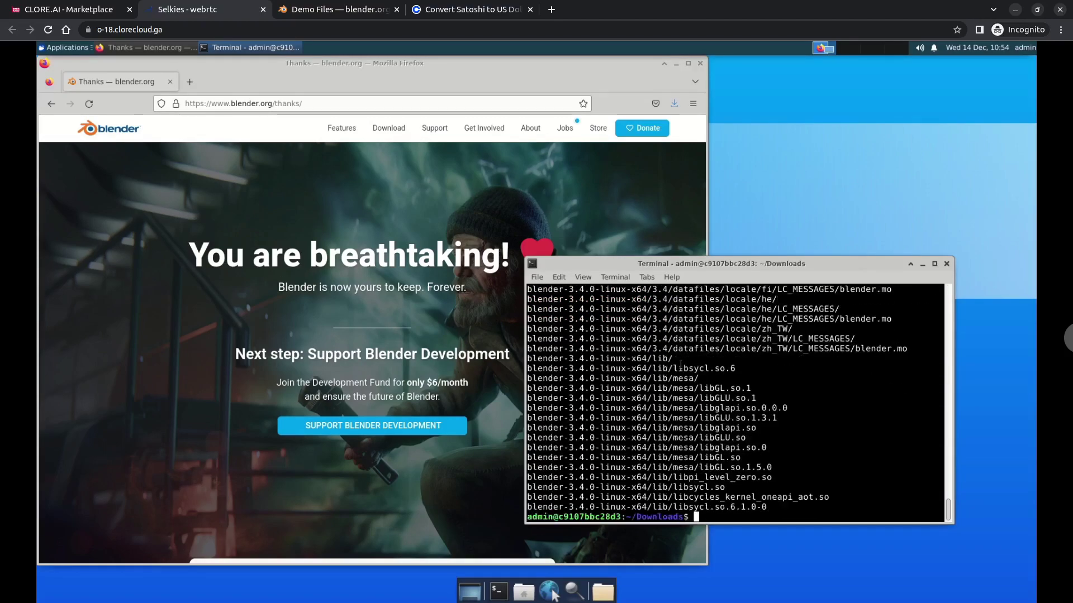
Step: Enter the extracted blender-3.4.0-linux-x64 folder and launch ./blender
{"action": "type", "text": "cd b"}
{"action": "key", "text": "Tab"}
{"action": "key", "text": "Tab"}
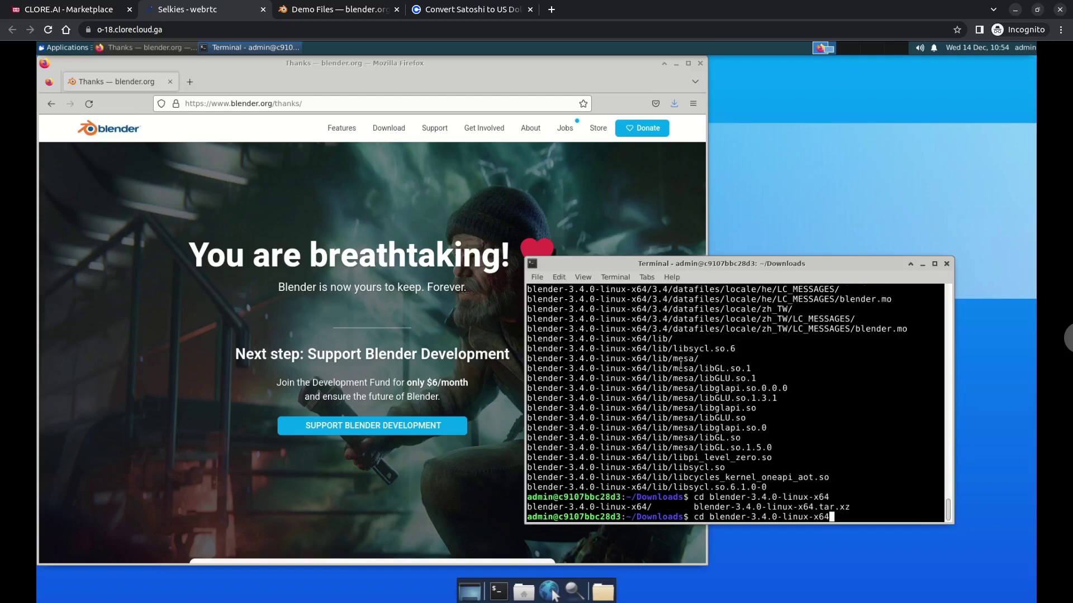
{"action": "key", "text": "Return"}
{"action": "type", "text": "ls"}
{"action": "key", "text": "Return"}
{"action": "type", "text": "./blender"}
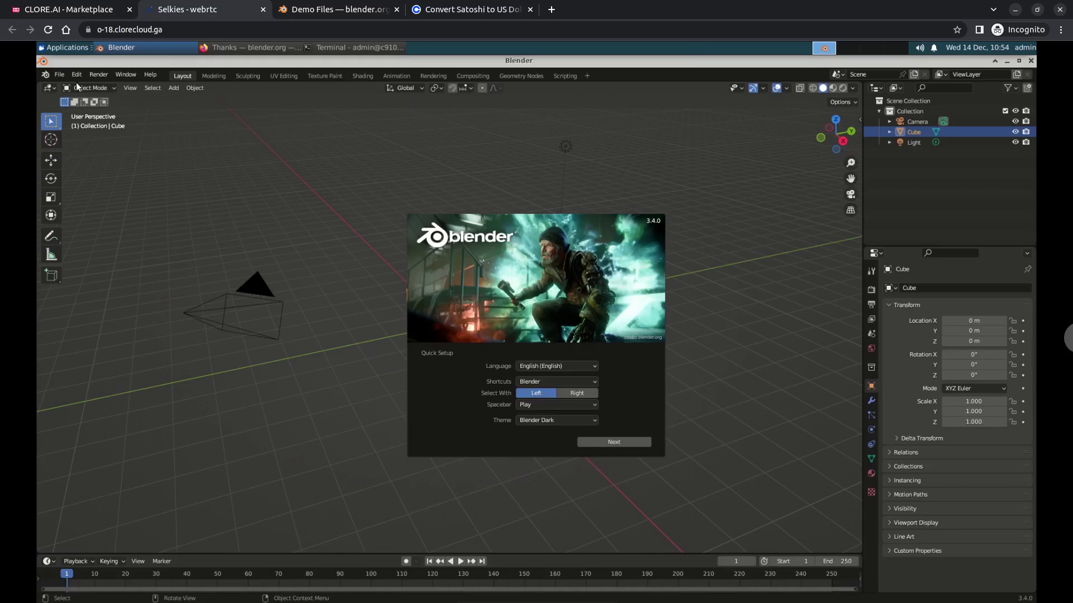
Step: Set CUDA as the Cycles render device in Preferences > System, then orbit around the cube
{"action": "left_click", "coordinate": [76, 74]}
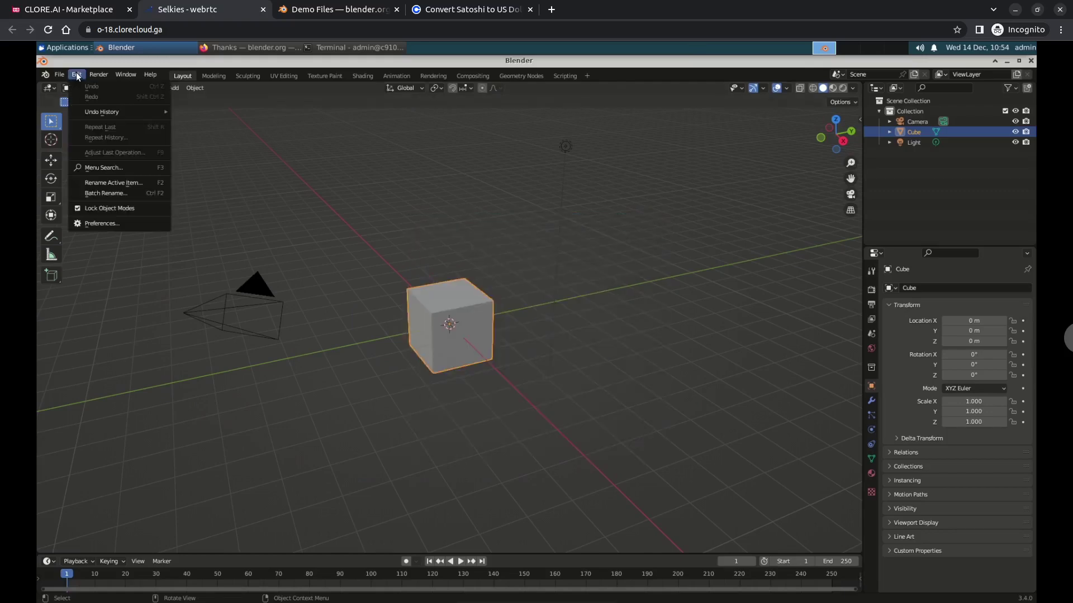
{"action": "left_click", "coordinate": [118, 223]}
{"action": "left_click", "coordinate": [62, 259]}
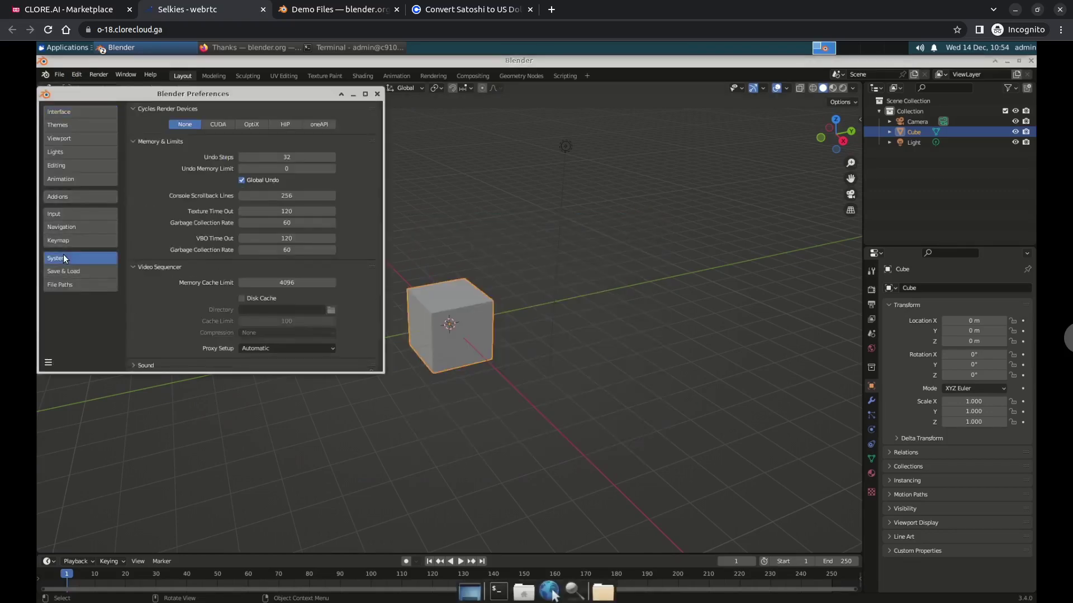
{"action": "left_click", "coordinate": [216, 124]}
{"action": "scroll", "coordinate": [192, 215], "scroll_direction": "down", "scroll_amount": 2}
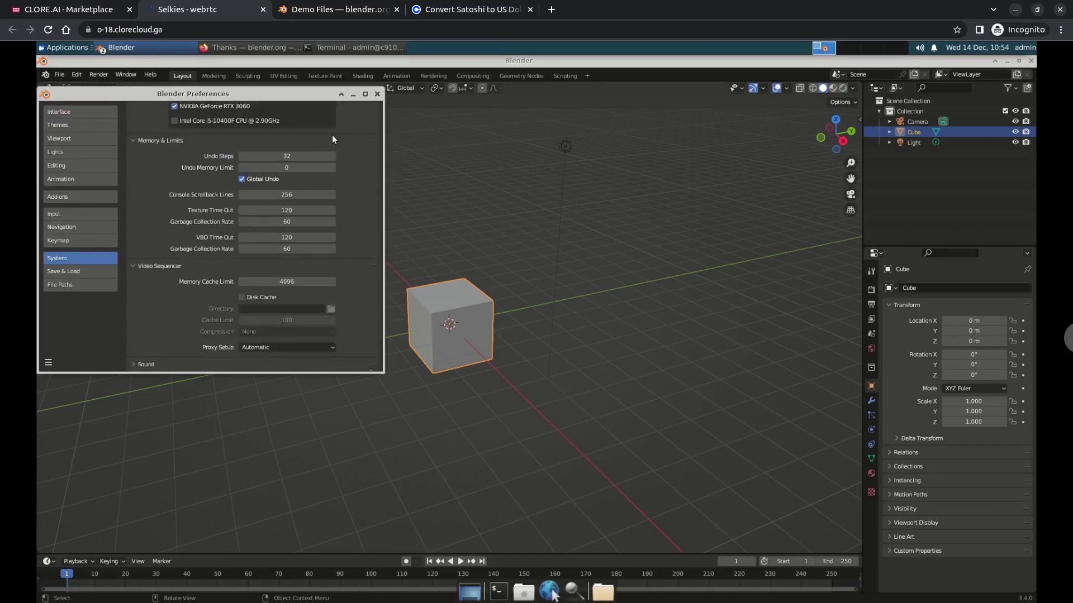
{"action": "left_click", "coordinate": [378, 94]}
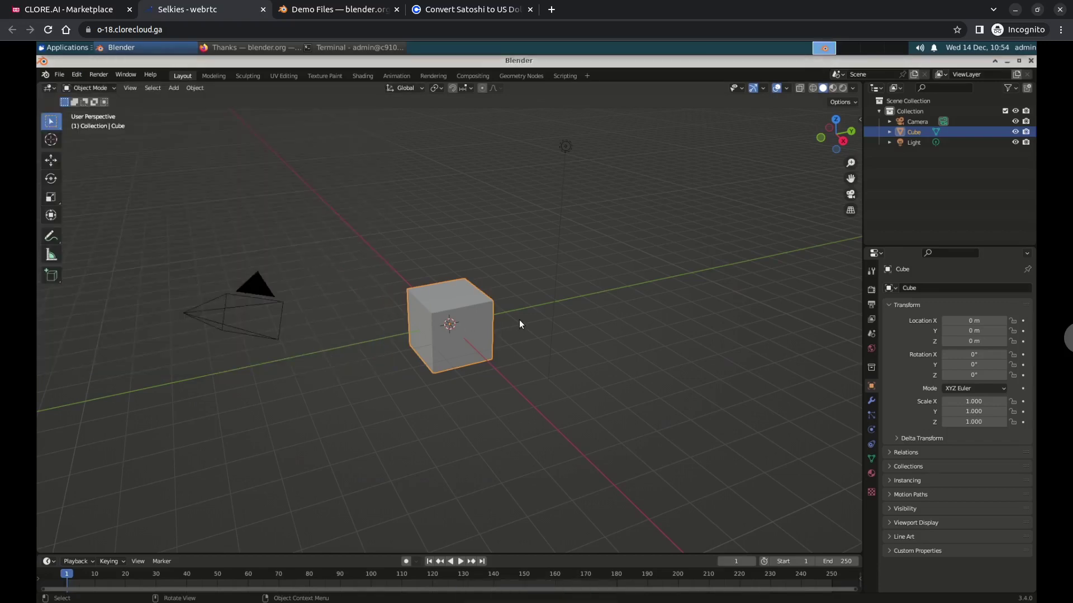
{"action": "left_click_drag", "start_coordinate": [521, 303], "coordinate": [373, 293]}
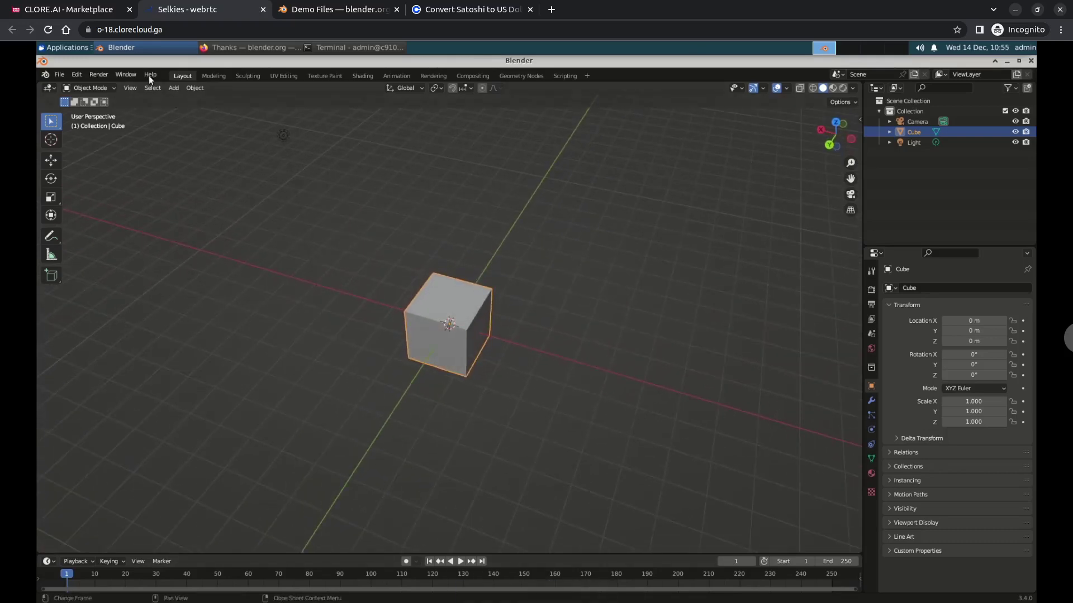
Step: On the Order #18 page, select the n1.c1.clorecloud.ml:10000 forwarded-port address
{"action": "key", "text": "ctrl+shift+Tab"}
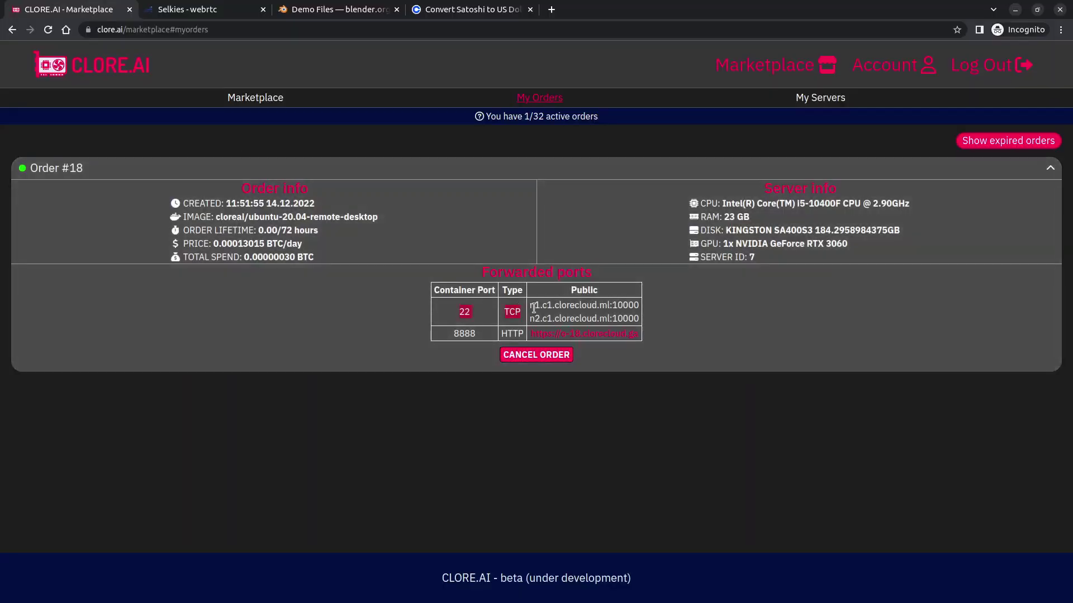
{"action": "left_click_drag", "start_coordinate": [533, 308], "coordinate": [632, 306]}
{"action": "left_click", "coordinate": [634, 306]}
{"action": "left_click_drag", "start_coordinate": [450, 311], "coordinate": [637, 304]}
{"action": "key", "text": "ctrl+c"}
{"action": "left_click", "coordinate": [637, 305]}
Step: Open Nemo's Connect to Server dialog from the file manager's File menu
{"action": "key", "text": "alt+Tab"}
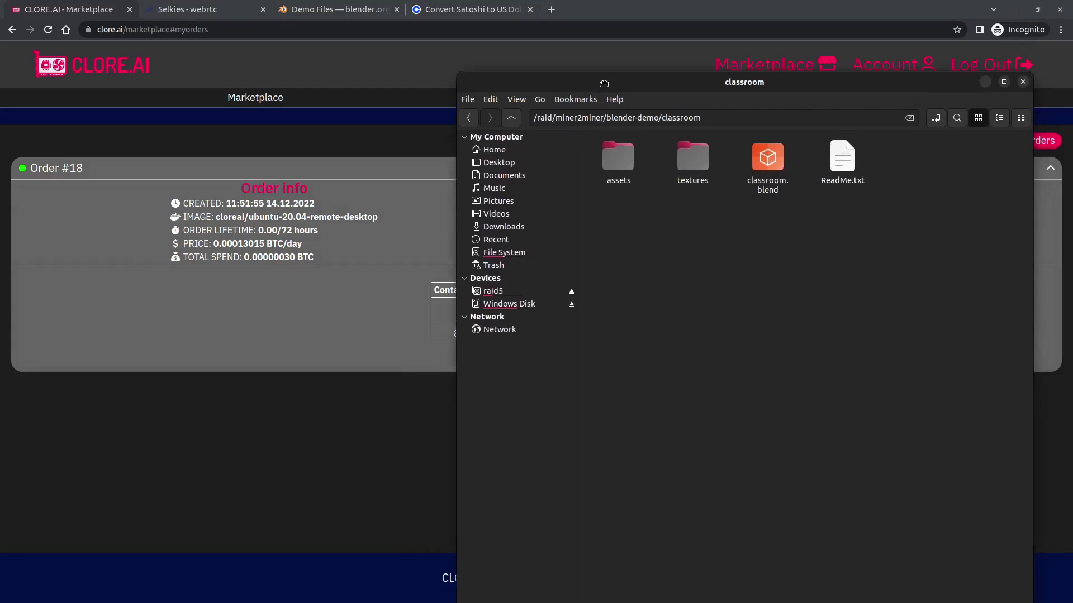
{"action": "left_click_drag", "start_coordinate": [604, 83], "coordinate": [632, 24]}
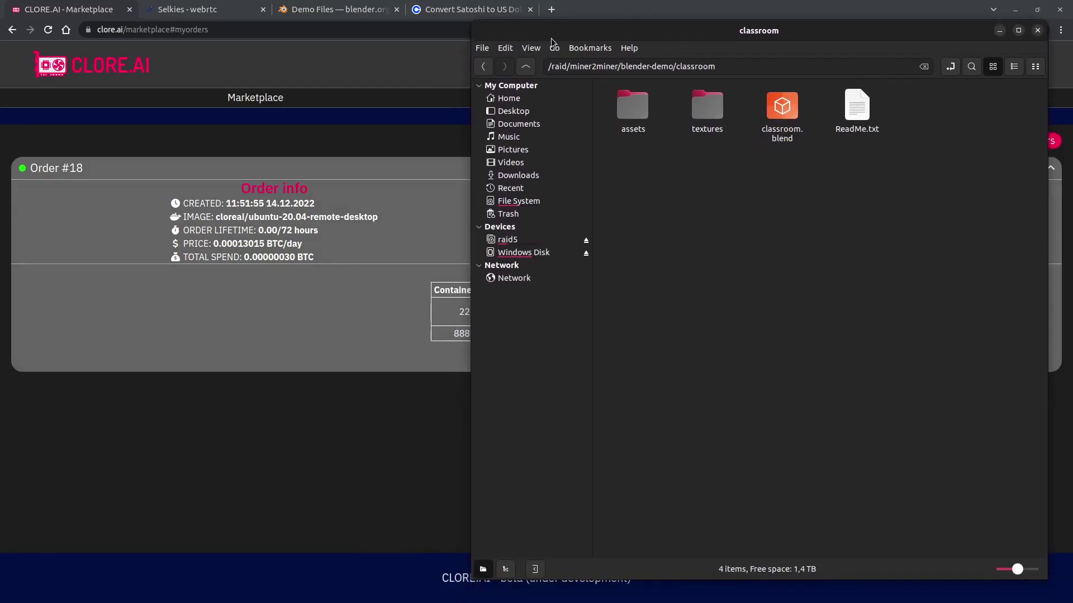
{"action": "left_click_drag", "start_coordinate": [552, 43], "coordinate": [601, 410]}
{"action": "left_click", "coordinate": [535, 414]}
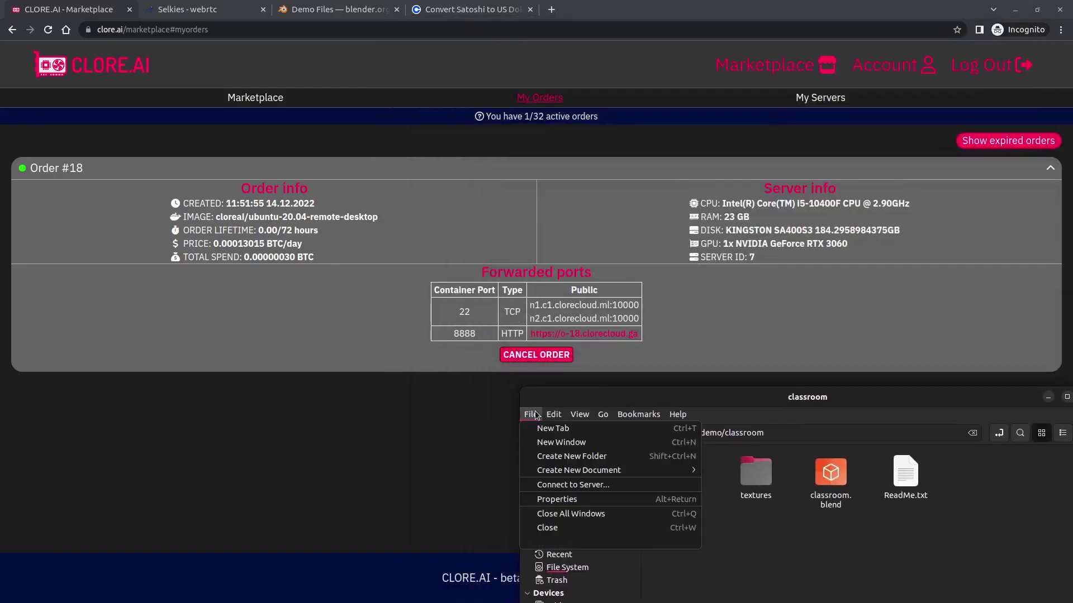
{"action": "left_click", "coordinate": [533, 484]}
{"action": "left_click_drag", "start_coordinate": [534, 212], "coordinate": [272, 276]}
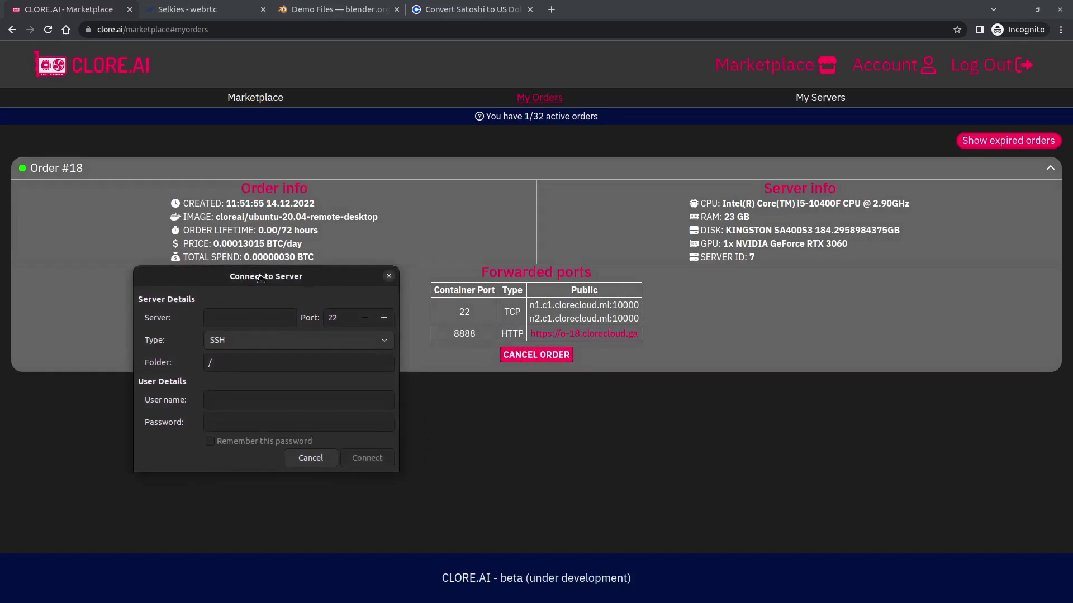
Step: Enter server n1.c1.clorecloud.ml and port 10000 in the connection form
{"action": "left_click", "coordinate": [263, 357]}
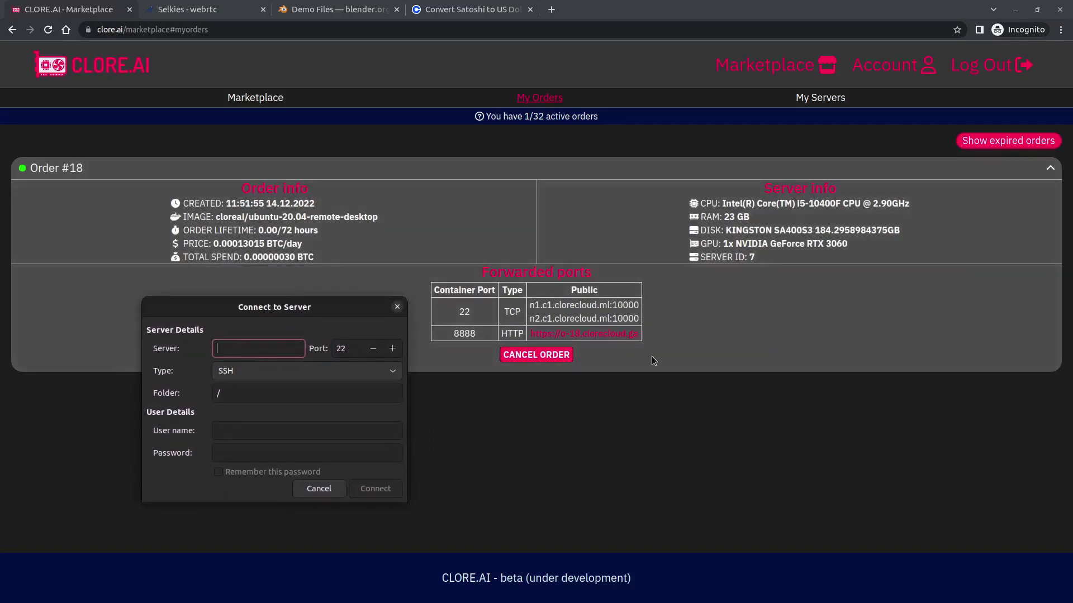
{"action": "left_click_drag", "start_coordinate": [525, 307], "coordinate": [640, 306]}
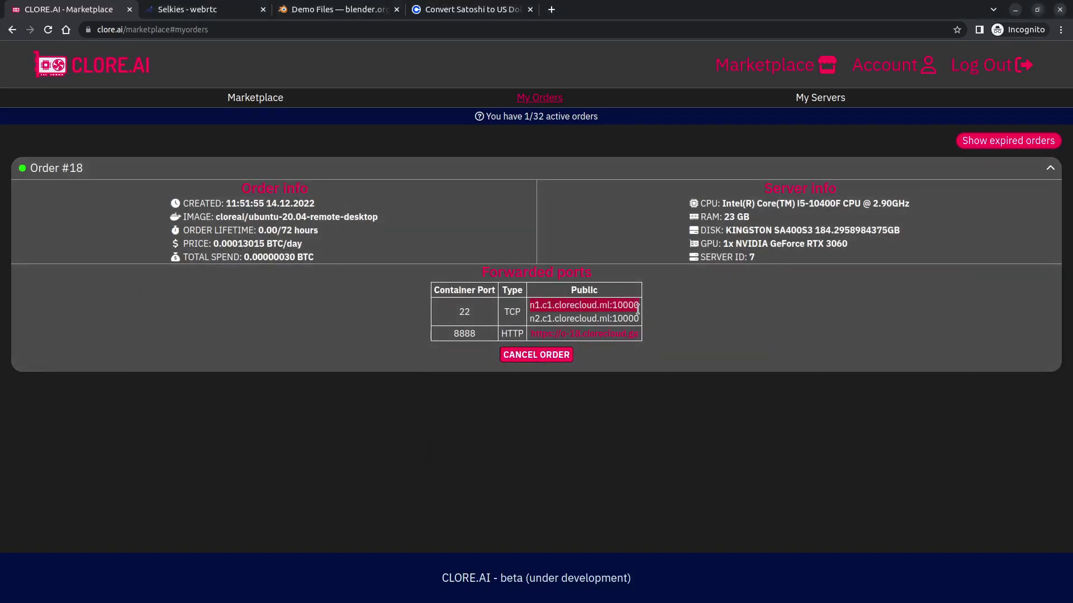
{"action": "key", "text": "ctrl+v"}
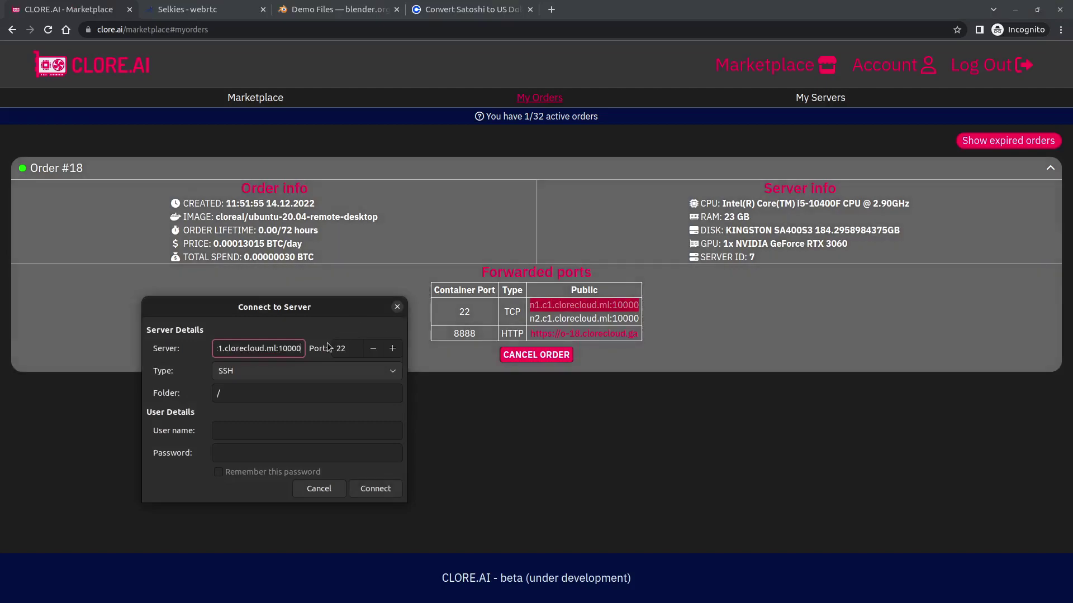
{"action": "key", "text": "BackSpace"}
{"action": "key", "text": "BackSpace"}
{"action": "key", "text": "BackSpace"}
{"action": "key", "text": "BackSpace"}
{"action": "key", "text": "BackSpace"}
{"action": "key", "text": "BackSpace"}
{"action": "key", "text": "Tab"}
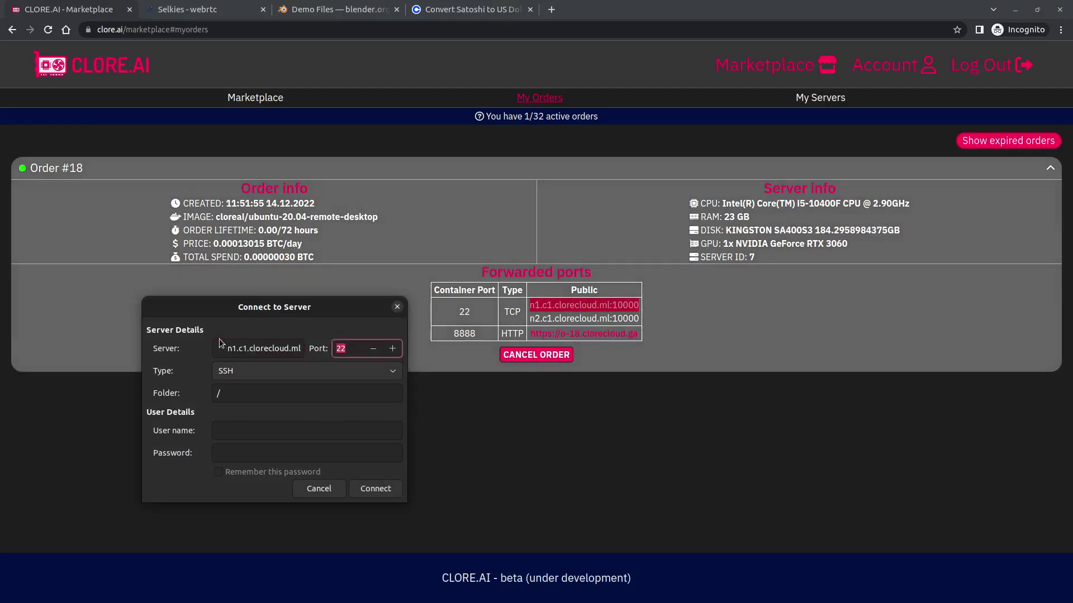
{"action": "type", "text": "10000"}
{"action": "left_click", "coordinate": [240, 432]}
{"action": "left_click", "coordinate": [229, 348]}
{"action": "key", "text": "Home"}
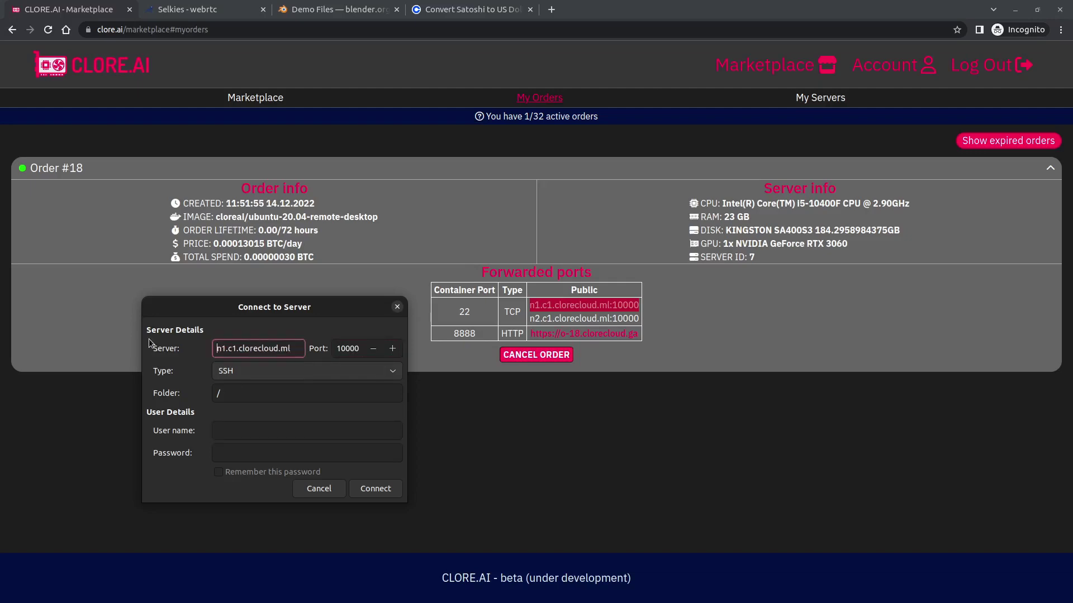
{"action": "left_click", "coordinate": [235, 430]}
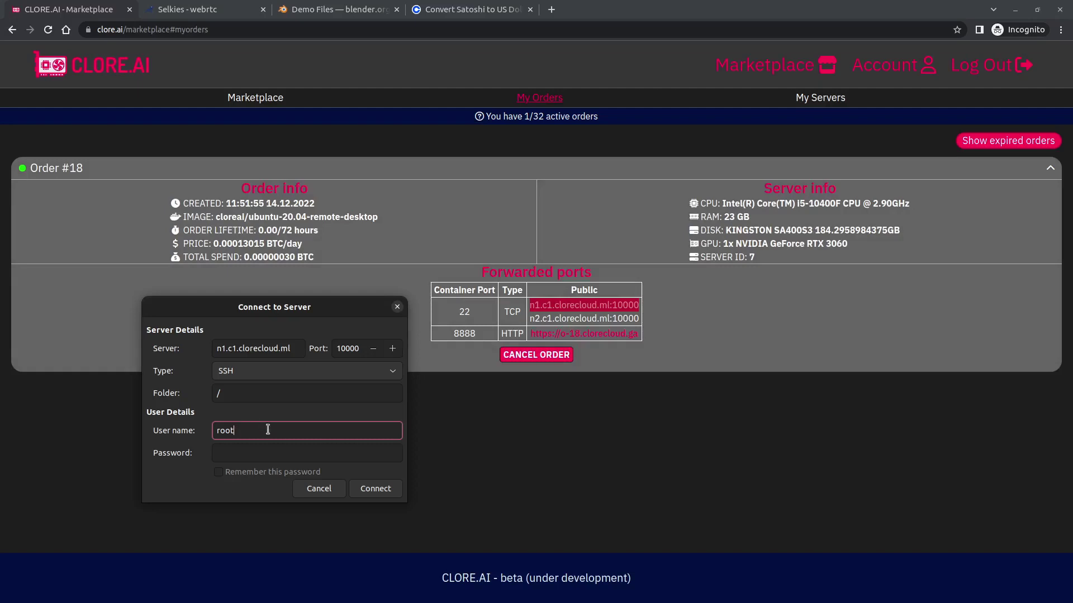
Step: Attempt the SSH connection, retrying three times after it fails
{"action": "left_click", "coordinate": [366, 489]}
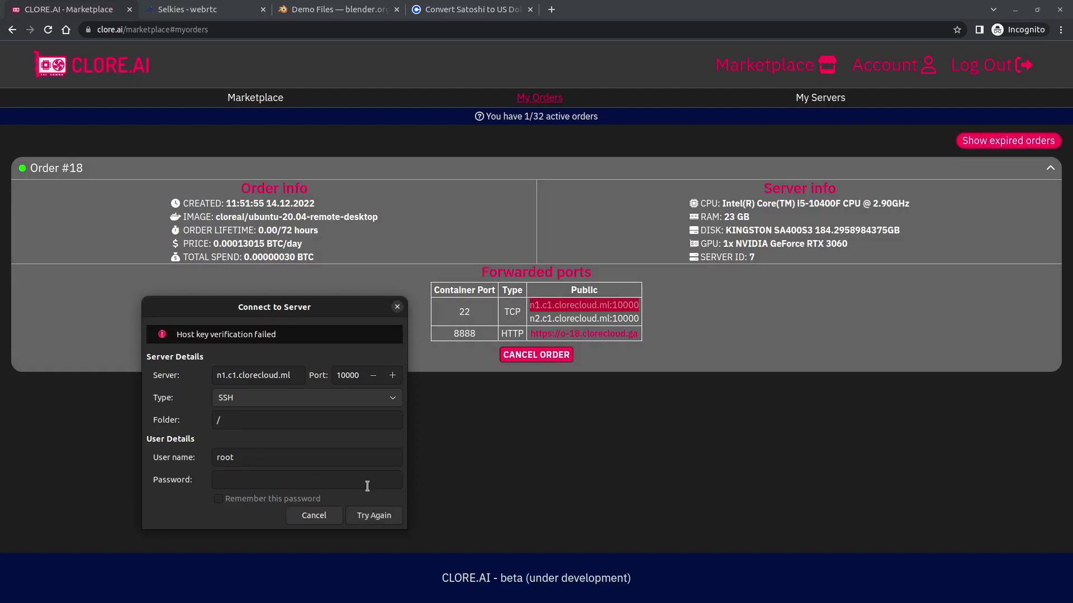
{"action": "left_click", "coordinate": [364, 511]}
{"action": "left_click", "coordinate": [365, 511]}
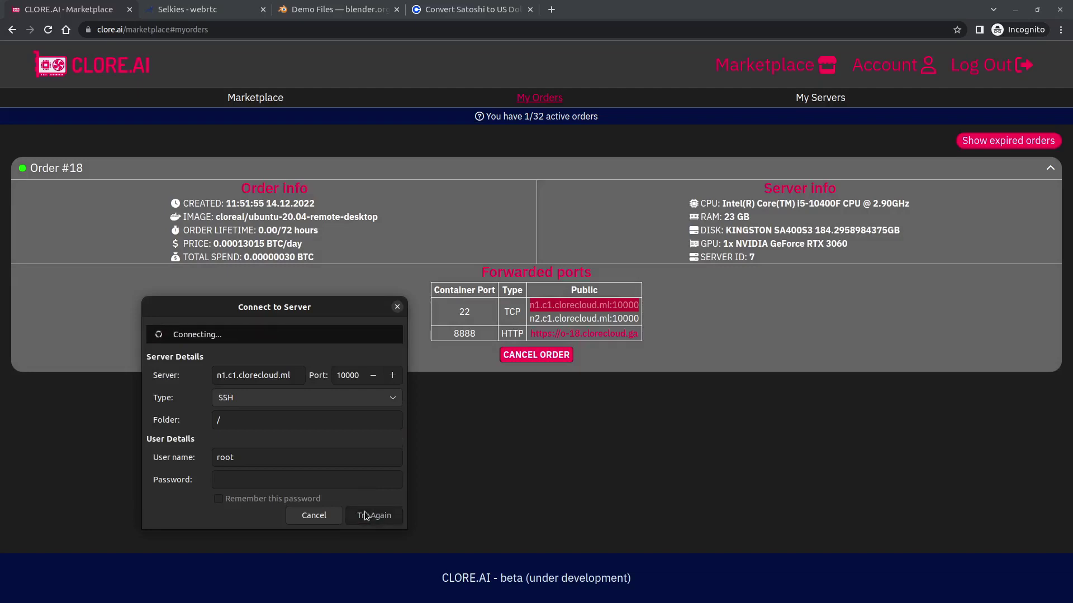
{"action": "left_click", "coordinate": [364, 511]}
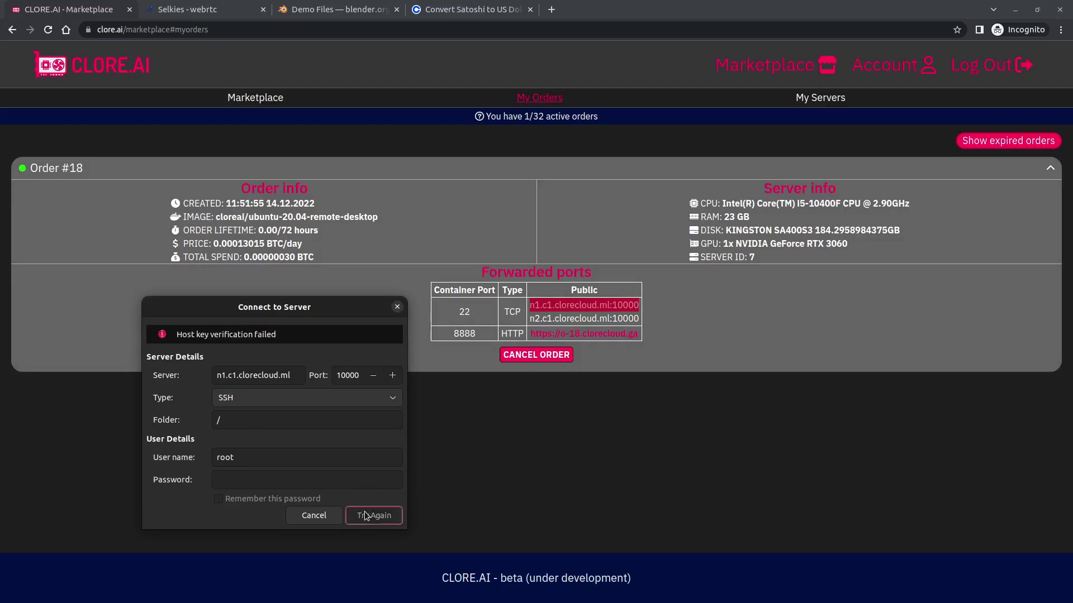
Step: Change the server address from n1 to n2.c1.clorecloud.ml
{"action": "left_click", "coordinate": [291, 376]}
{"action": "left_click", "coordinate": [227, 376]}
{"action": "key", "text": "BackSpace"}
{"action": "type", "text": "2"}
{"action": "key", "text": "ctrl+alt+t"}
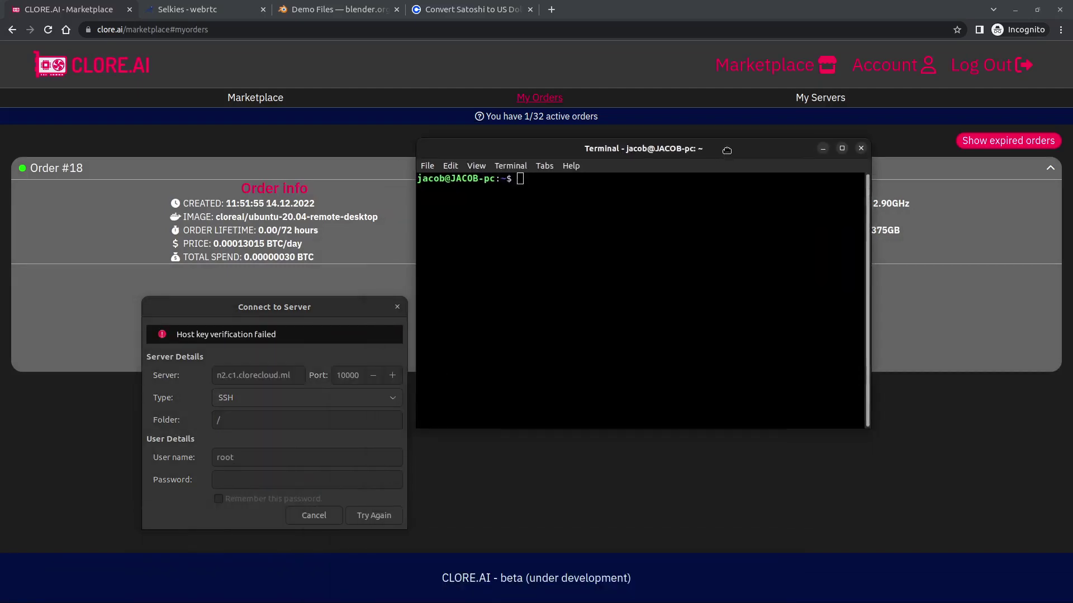
{"action": "type", "text": "ssh root@"}
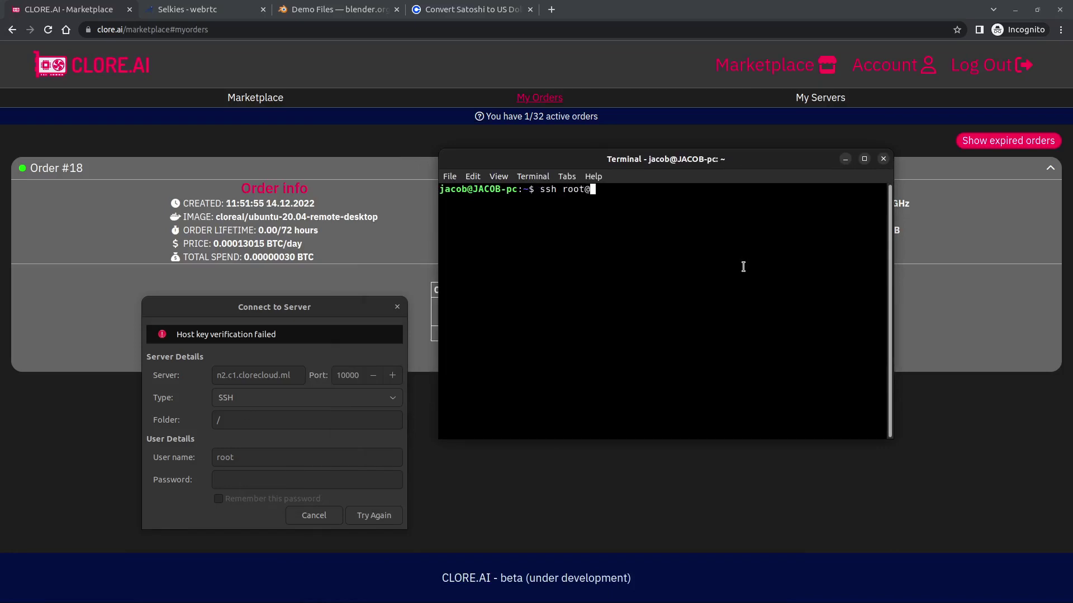
{"action": "type", "text": "n2.c1.clorecloud.ml -p 10000"}
{"action": "key", "text": "Return"}
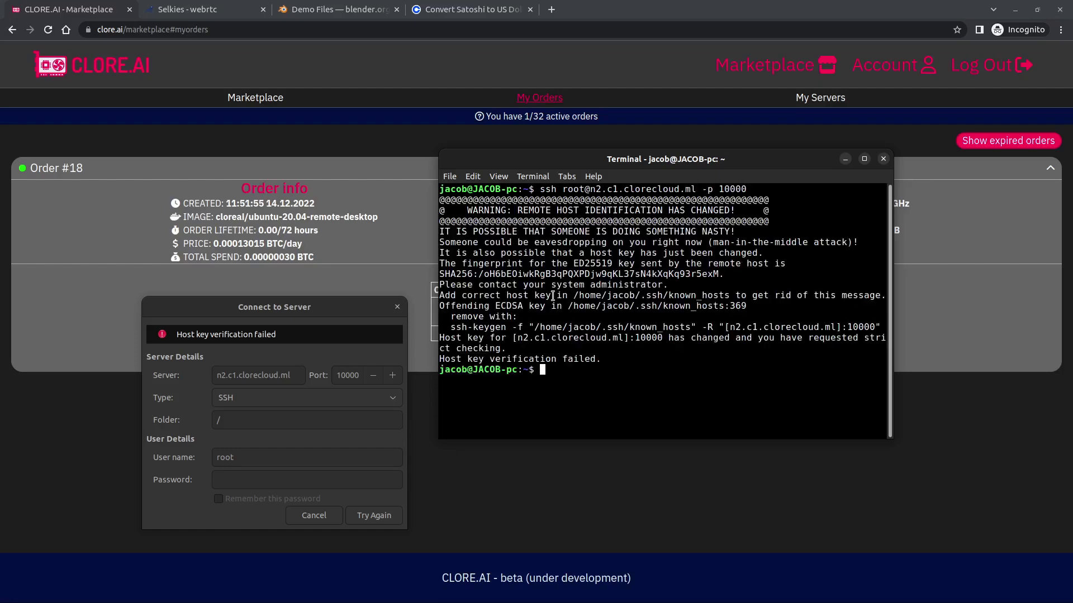
{"action": "left_click_drag", "start_coordinate": [449, 323], "coordinate": [879, 323]}
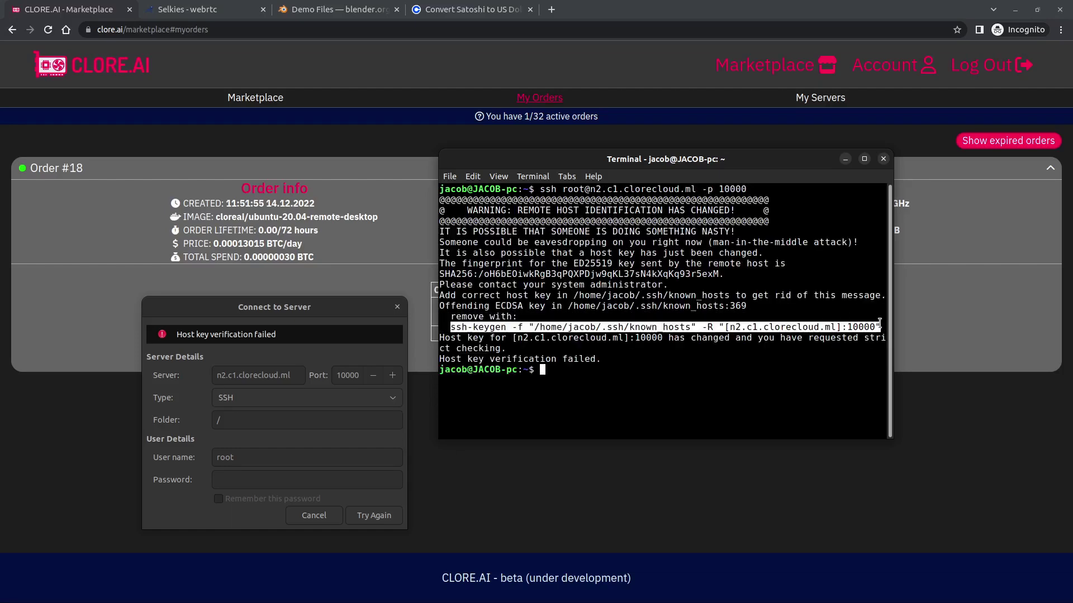
{"action": "middle_click", "coordinate": [830, 312]}
{"action": "key", "text": "Return"}
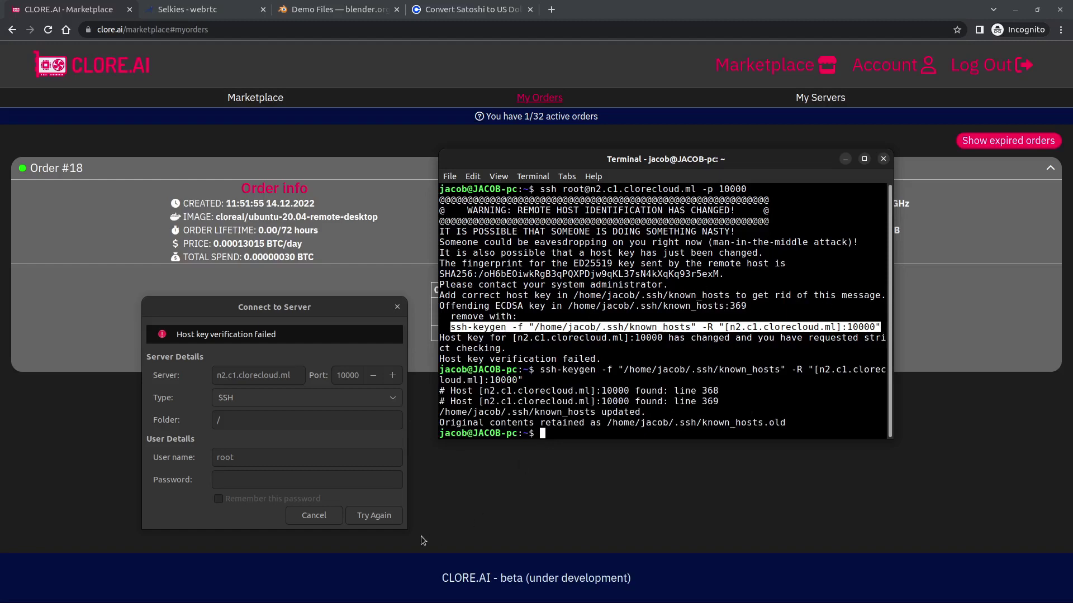
{"action": "left_click", "coordinate": [384, 521]}
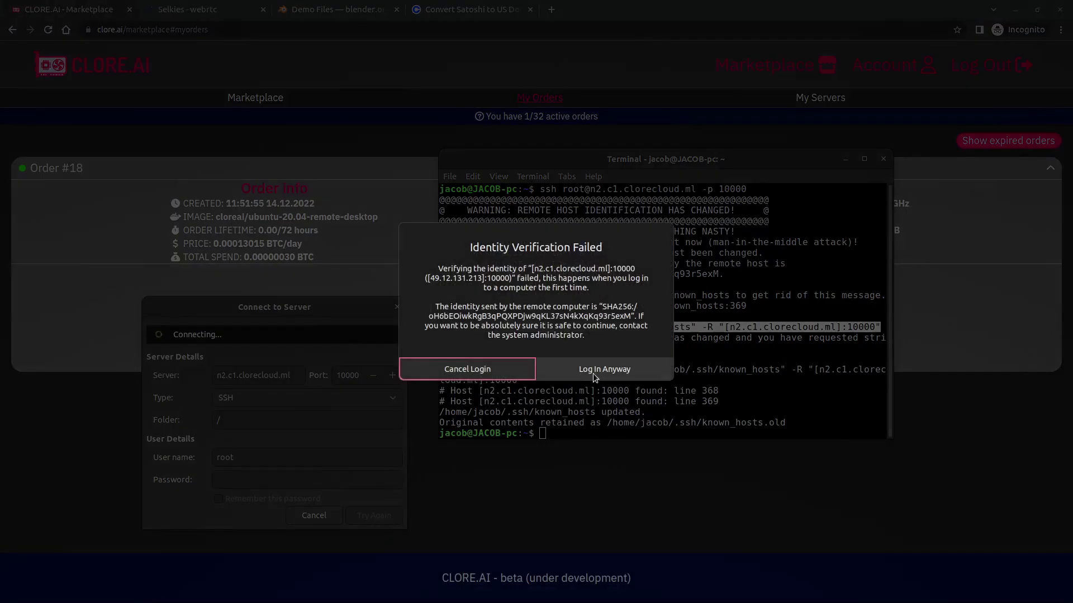
Step: Accept the server identity and open the remote /home/admin/Desktop folder
{"action": "left_click", "coordinate": [593, 374]}
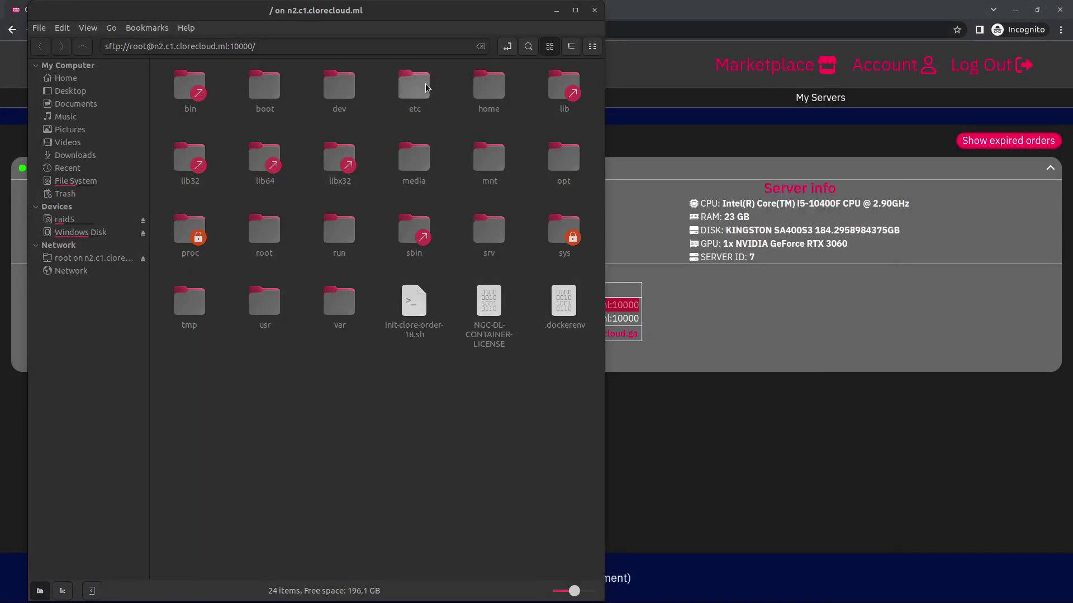
{"action": "left_click", "coordinate": [481, 90]}
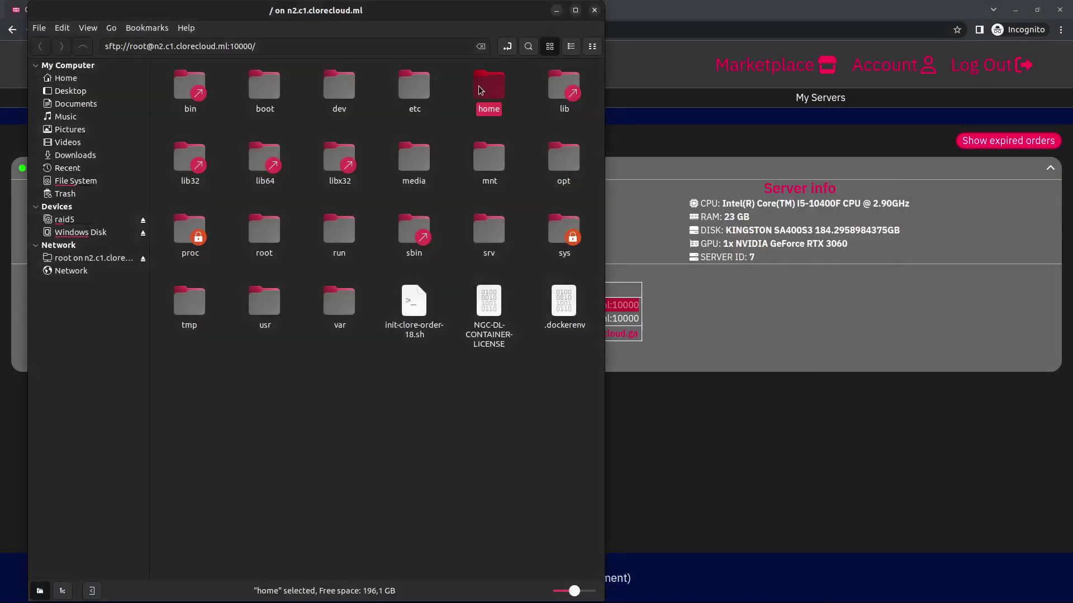
{"action": "double_click", "coordinate": [480, 91]}
{"action": "double_click", "coordinate": [196, 83]}
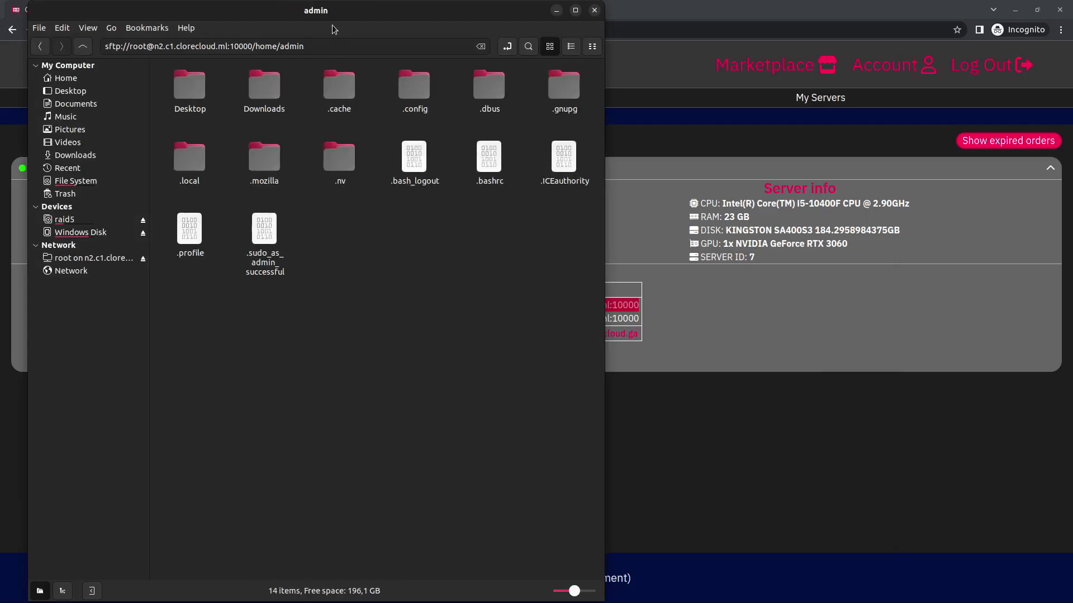
{"action": "left_click_drag", "start_coordinate": [332, 29], "coordinate": [390, 94]}
{"action": "left_click", "coordinate": [246, 146]}
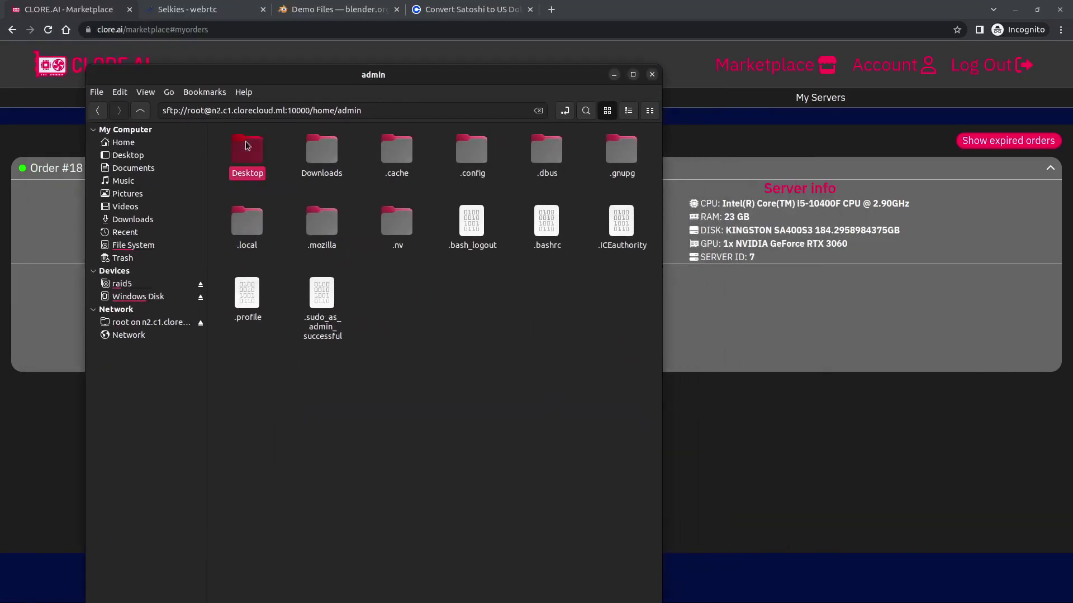
{"action": "double_click", "coordinate": [246, 145]}
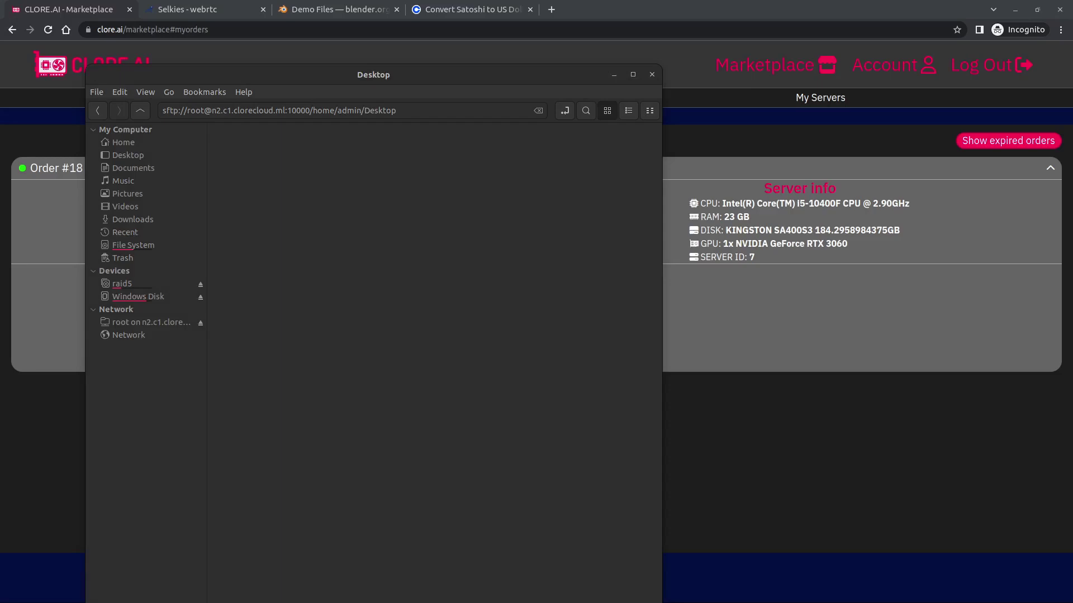
Step: Drag the local classroom folder from blender-demo onto the remote Desktop
{"action": "key", "text": "alt+Tab"}
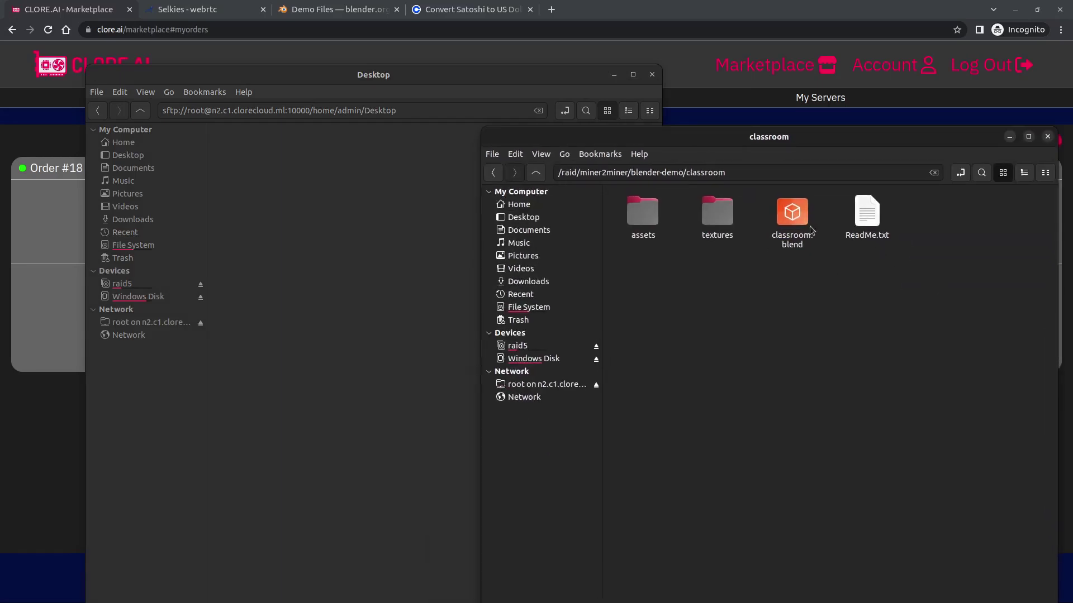
{"action": "left_click", "coordinate": [493, 172]}
{"action": "left_click_drag", "start_coordinate": [637, 232], "coordinate": [309, 337]}
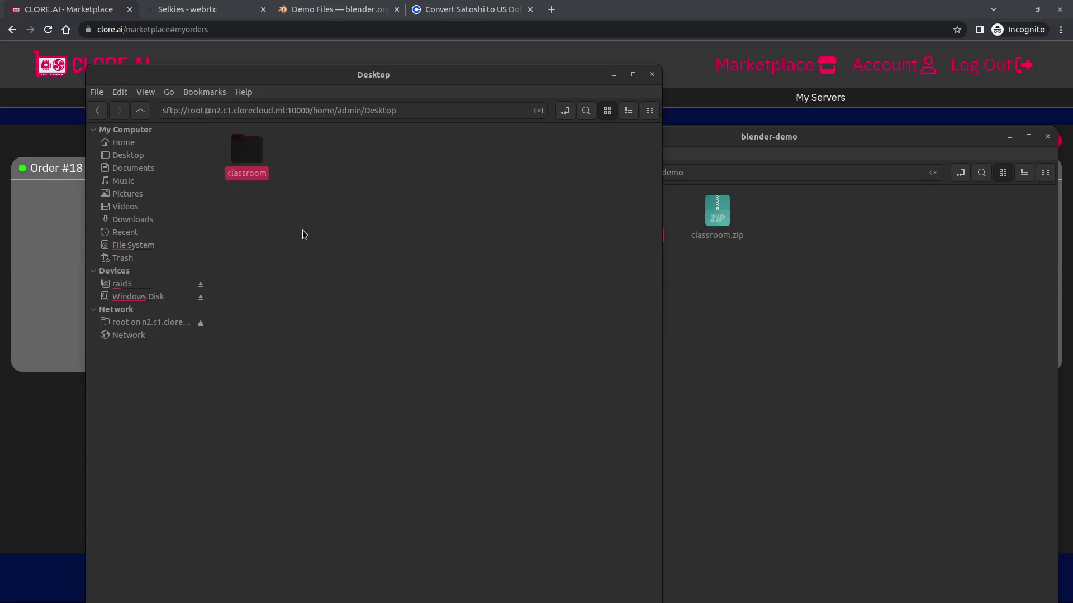
Step: Open /home/admin/Desktop/classroom/classroom.blend in Blender without saving the untitled scene
{"action": "right_click", "coordinate": [267, 196]}
{"action": "left_click", "coordinate": [206, 8]}
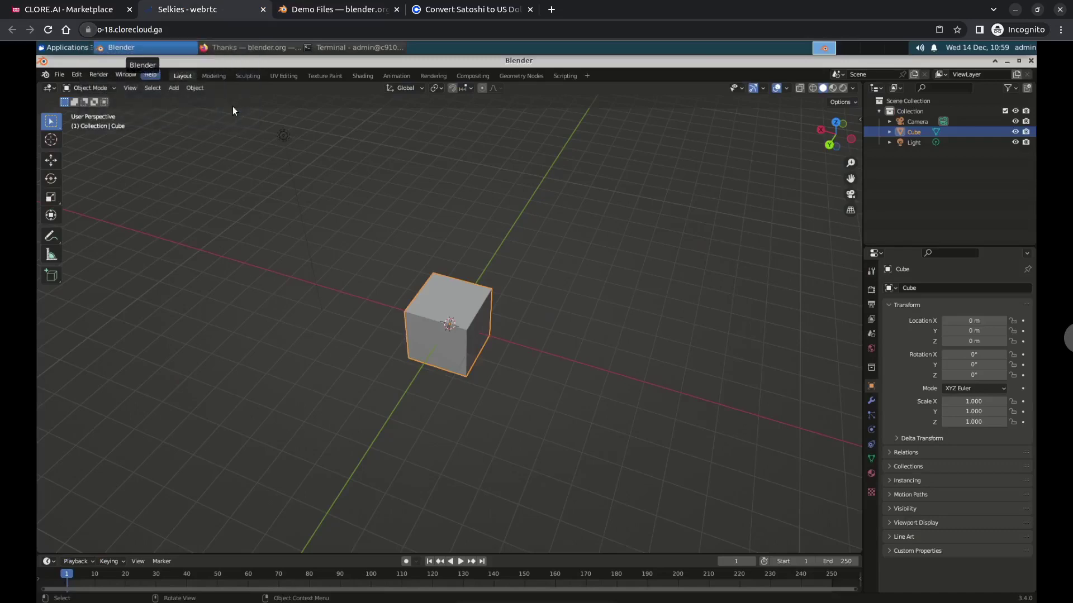
{"action": "left_click", "coordinate": [63, 74]}
{"action": "left_click", "coordinate": [67, 282]}
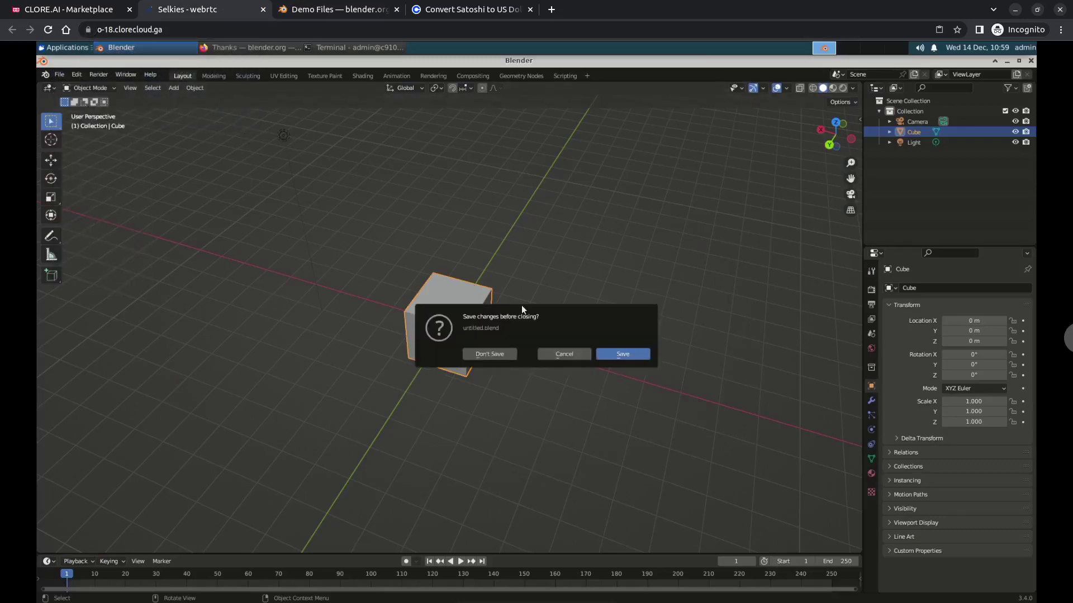
{"action": "left_click", "coordinate": [493, 354]}
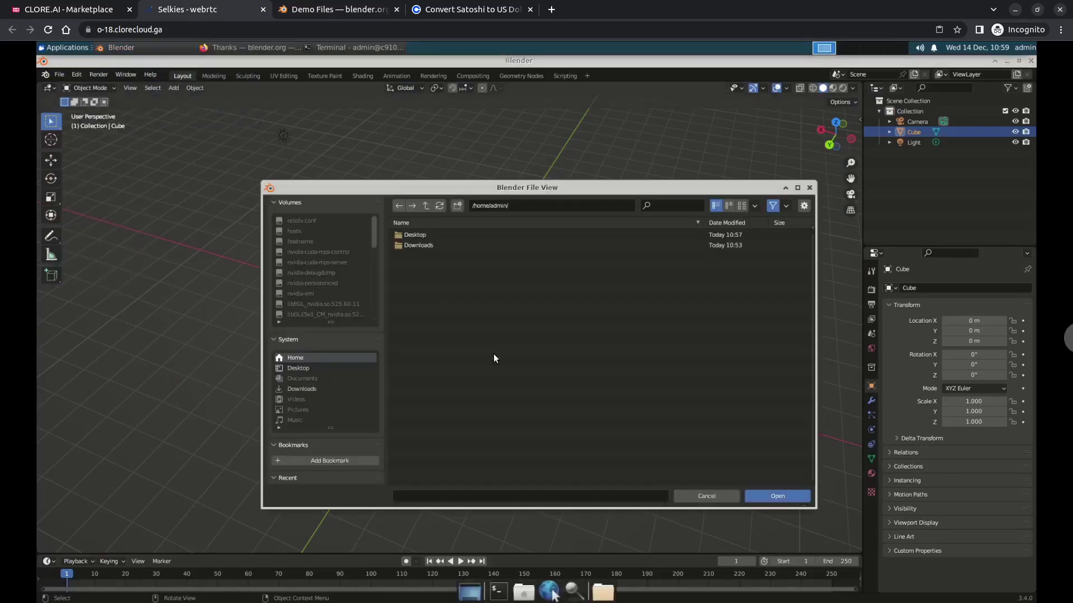
{"action": "left_click", "coordinate": [421, 230]}
{"action": "left_click", "coordinate": [422, 231]}
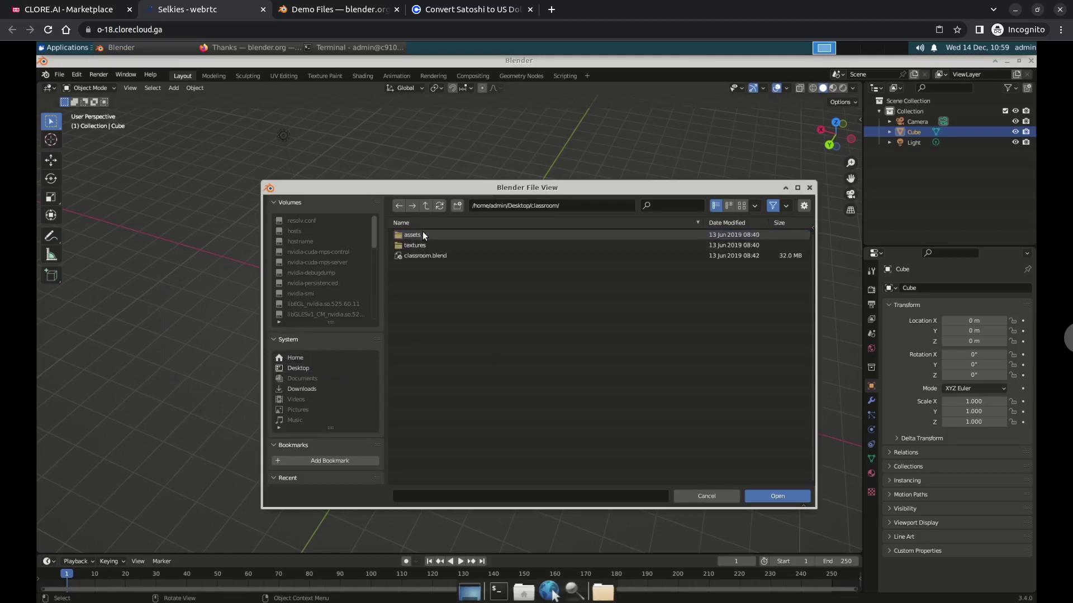
{"action": "left_click", "coordinate": [431, 256]}
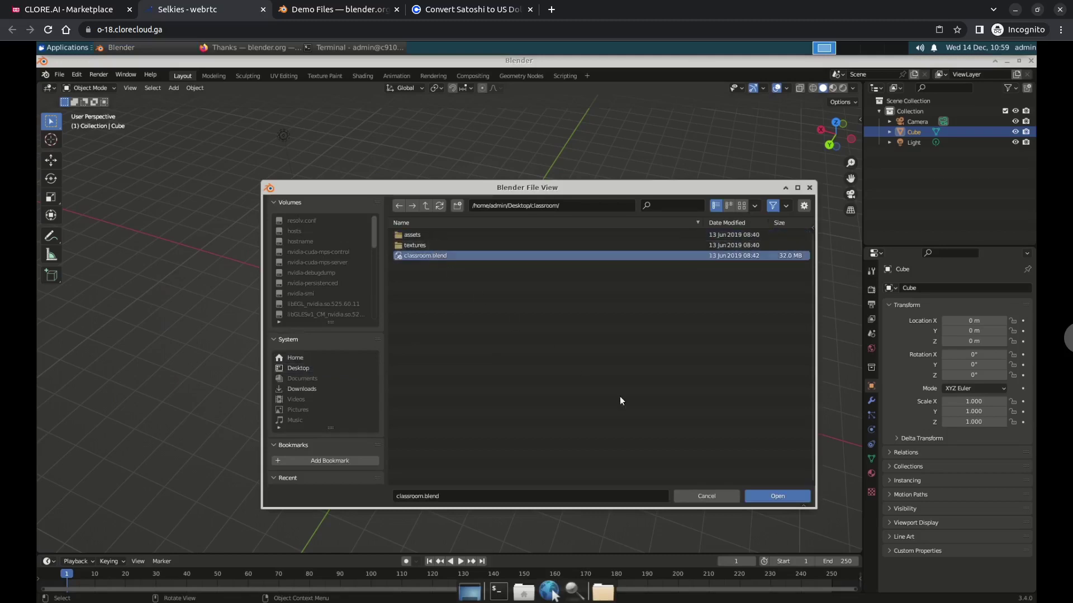
{"action": "left_click", "coordinate": [762, 494]}
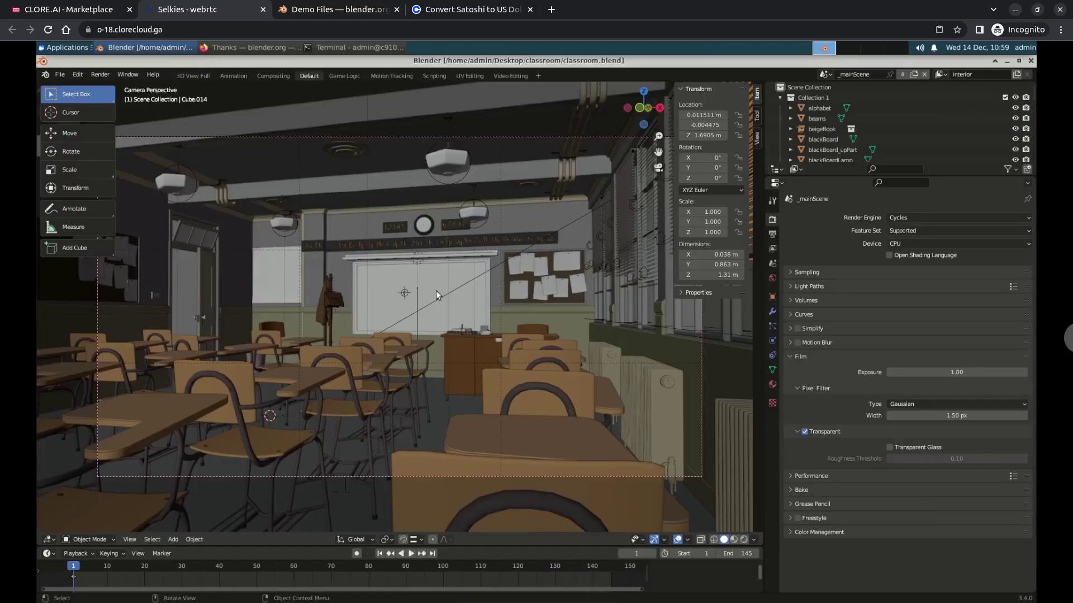
Step: Start the GPU render of the classroom scene from the Render menu
{"action": "left_click", "coordinate": [101, 75]}
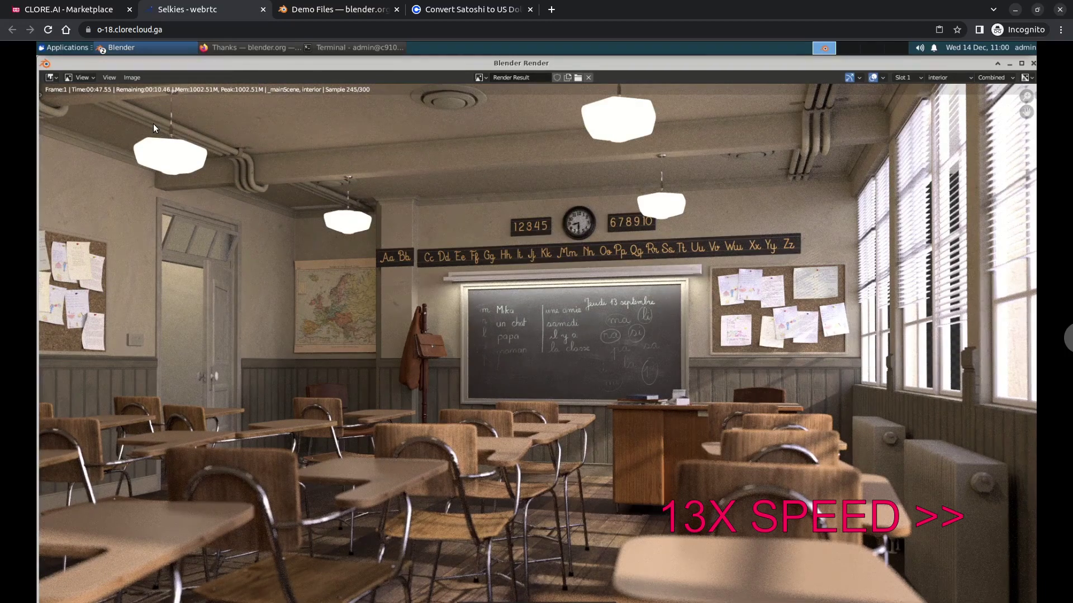
Step: Try saving the rendered image as PNG, then check the permission-denied error in Terminal
{"action": "left_click", "coordinate": [105, 76]}
{"action": "mouse_move", "coordinate": [129, 77]}
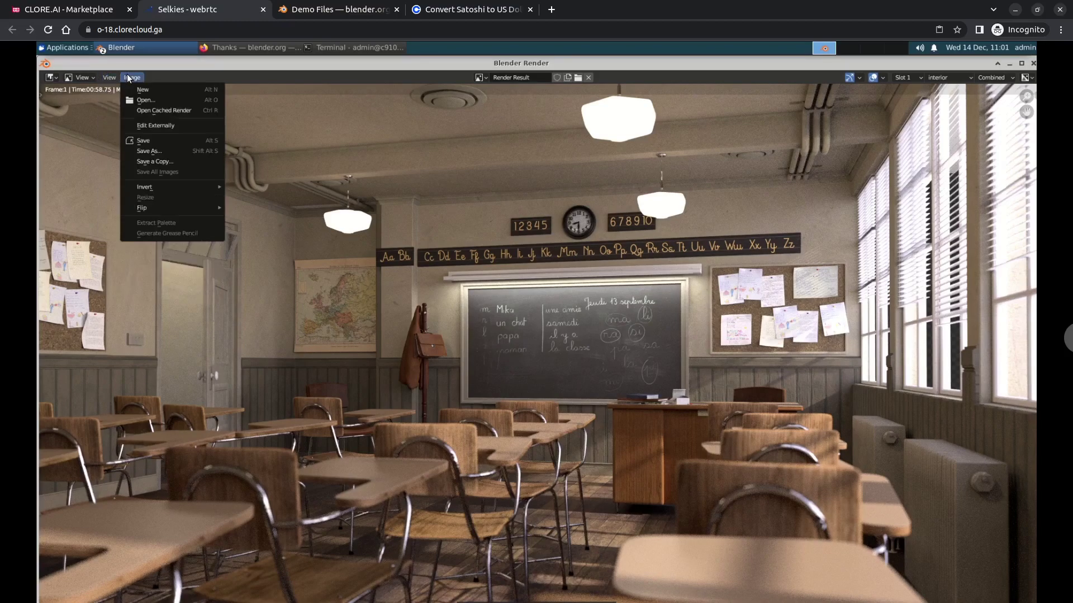
{"action": "left_click", "coordinate": [154, 140]}
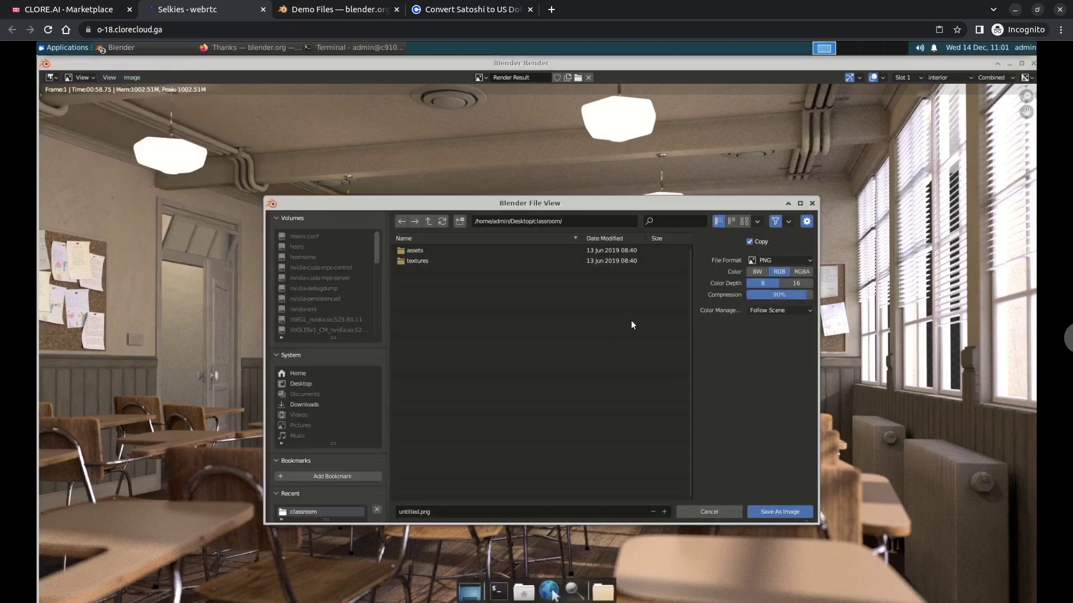
{"action": "left_click", "coordinate": [779, 513]}
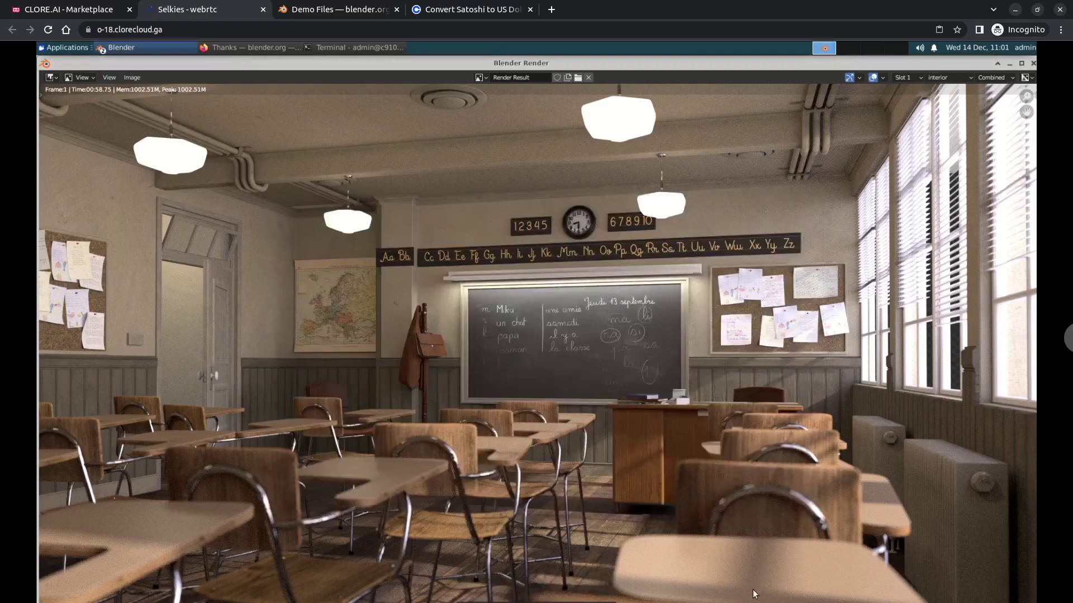
{"action": "left_click", "coordinate": [353, 47]}
Step: In a new terminal tab, cd to Desktop and run 'sudo chmod 777 classroom/'
{"action": "right_click", "coordinate": [689, 380]}
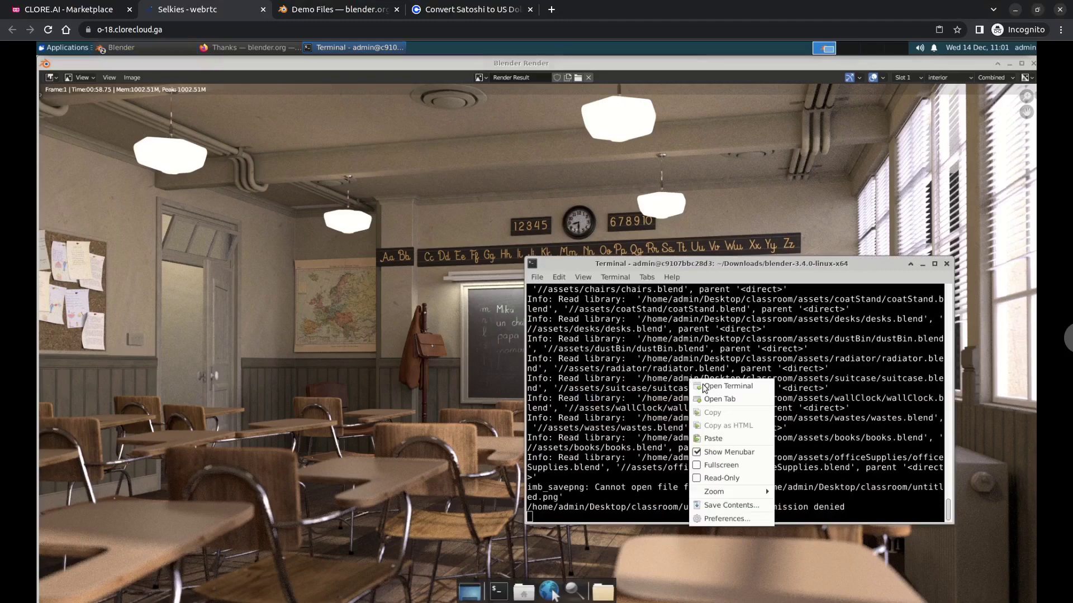
{"action": "left_click", "coordinate": [721, 397]}
{"action": "type", "text": "cd"}
{"action": "key", "text": "Return"}
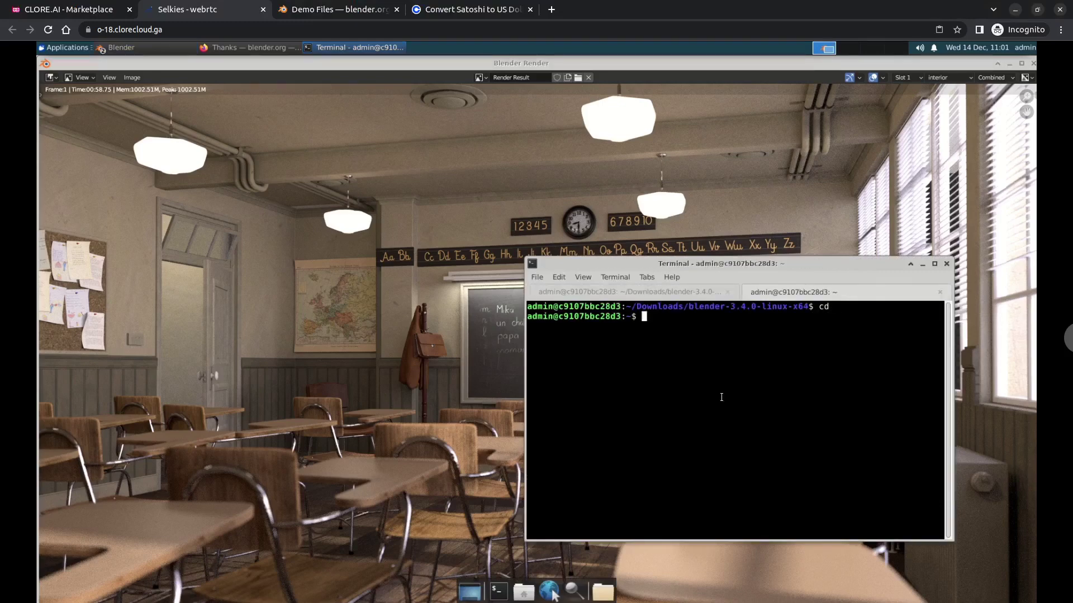
{"action": "type", "text": "cd Desktop/"}
{"action": "key", "text": "Return"}
{"action": "type", "text": "ls"}
{"action": "key", "text": "Return"}
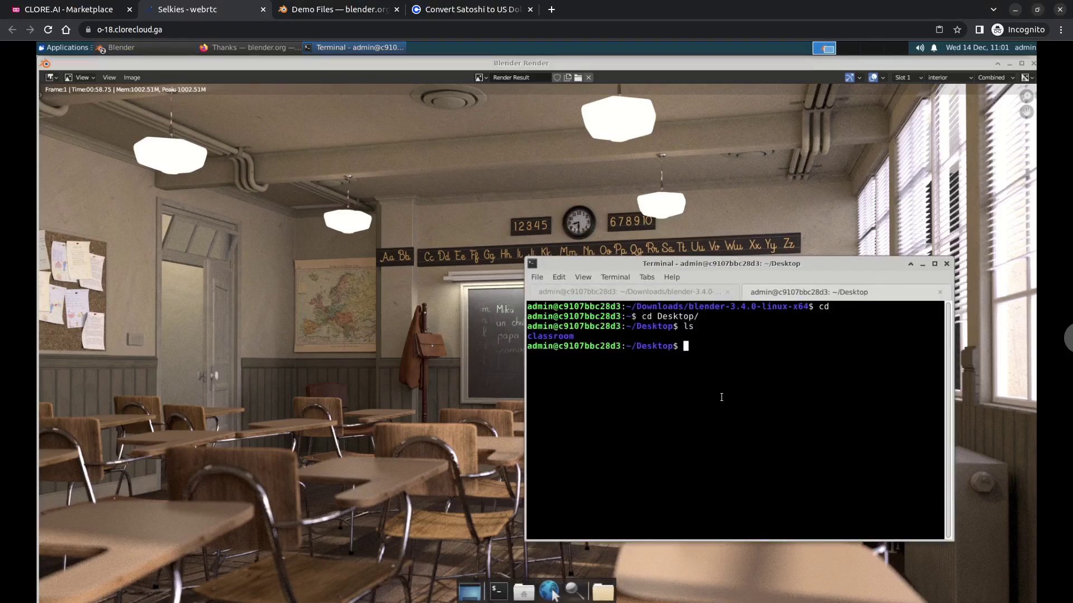
{"action": "type", "text": "sudo chmod 777"}
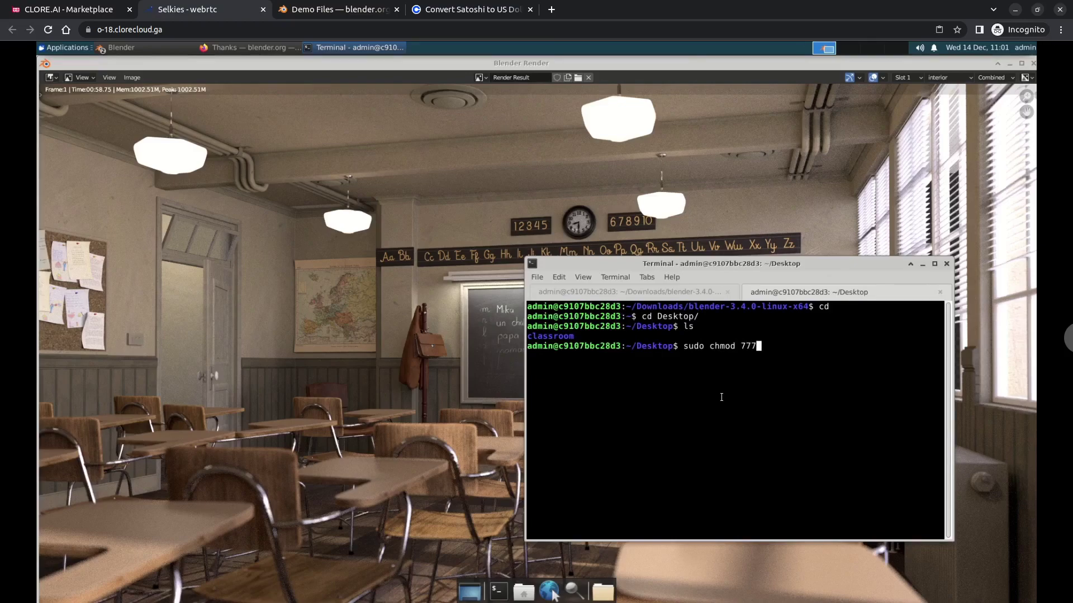
{"action": "type", "text": " classroom/"}
{"action": "key", "text": "Return"}
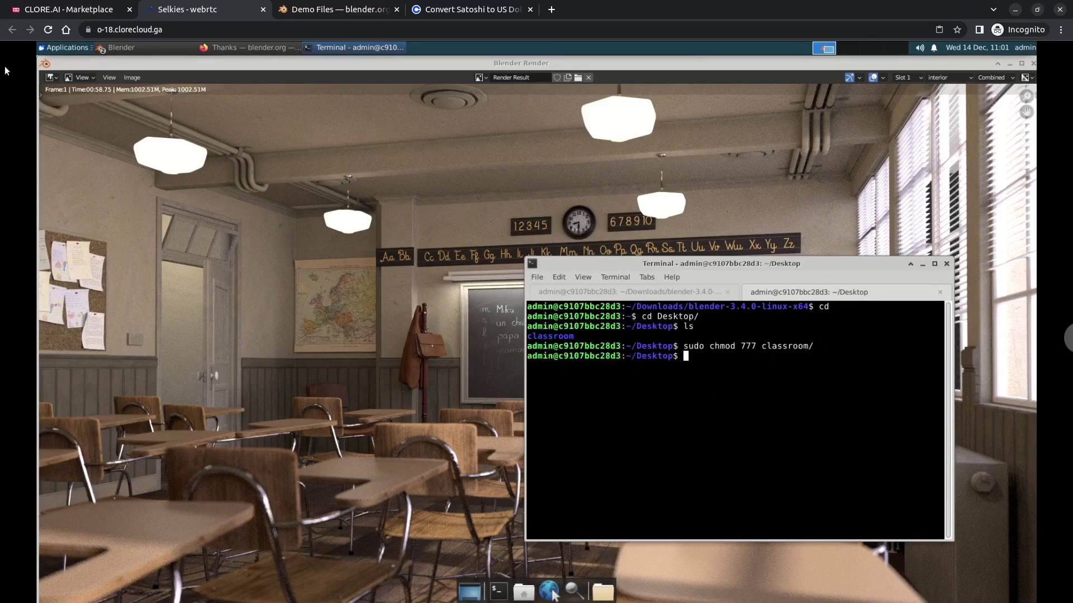
Step: Save the rendered image as untitled.png in the classroom folder
{"action": "left_click", "coordinate": [132, 77]}
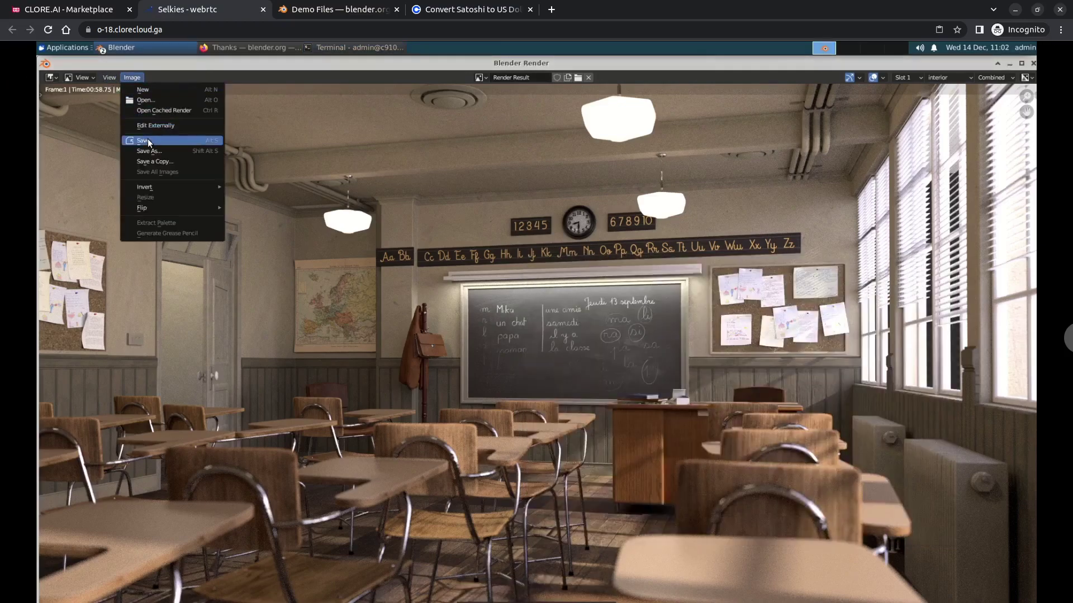
{"action": "left_click", "coordinate": [148, 142]}
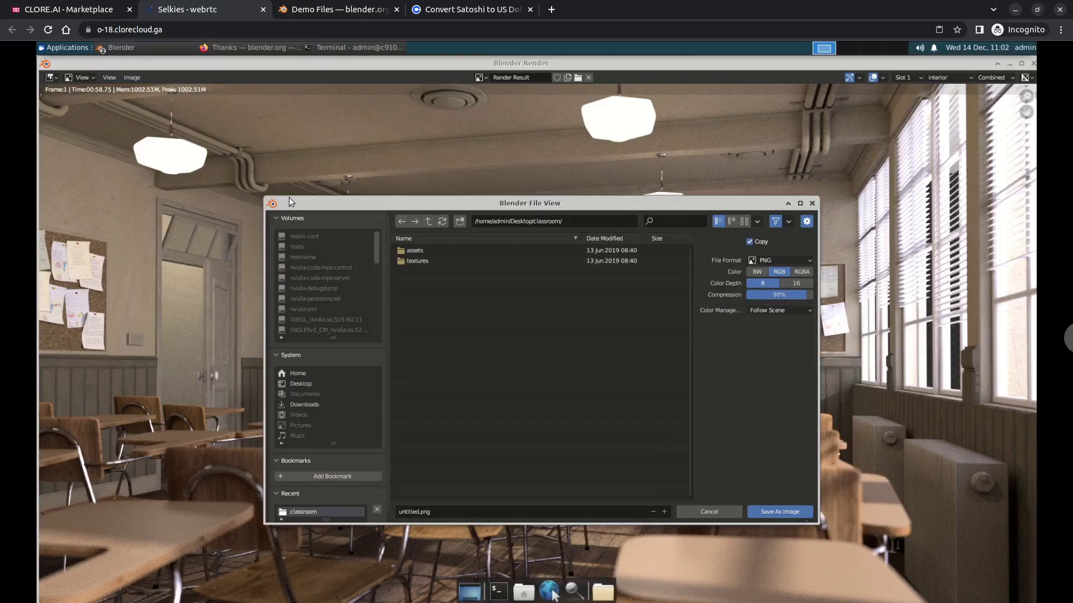
{"action": "left_click", "coordinate": [786, 511]}
Step: Copy untitled.png into the local blender-demo folder and return to Clore.ai My Orders
{"action": "key", "text": "alt+Tab"}
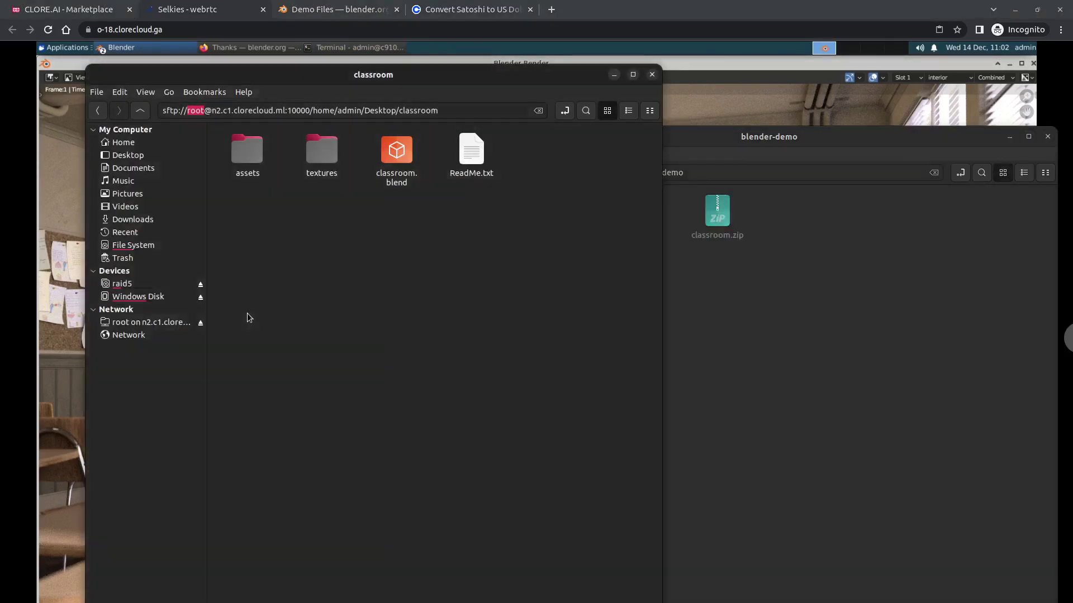
{"action": "left_click_drag", "start_coordinate": [562, 267], "coordinate": [845, 287]}
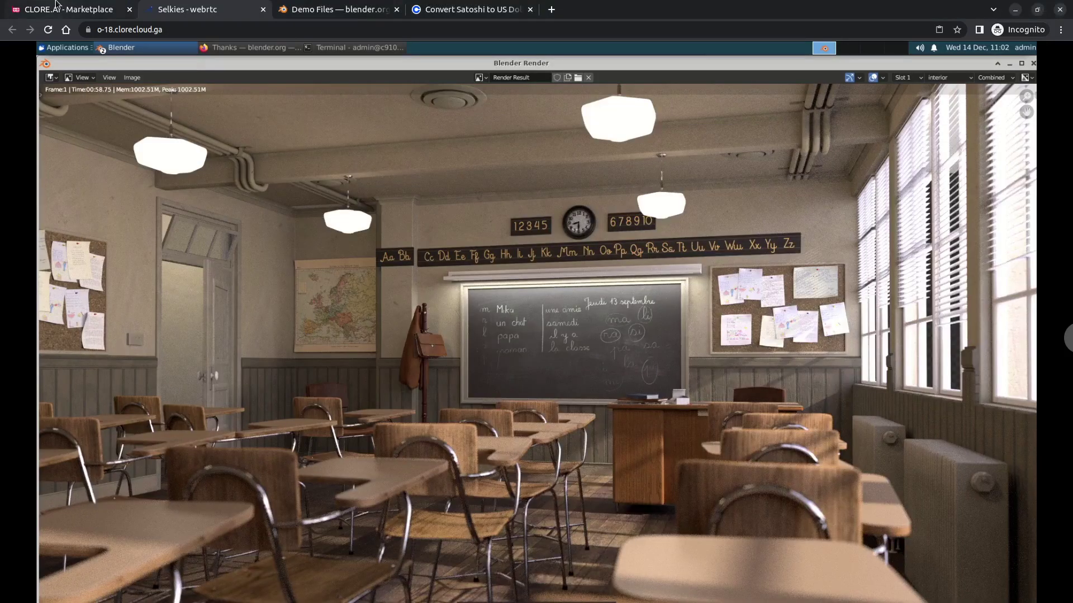
{"action": "left_click", "coordinate": [66, 8]}
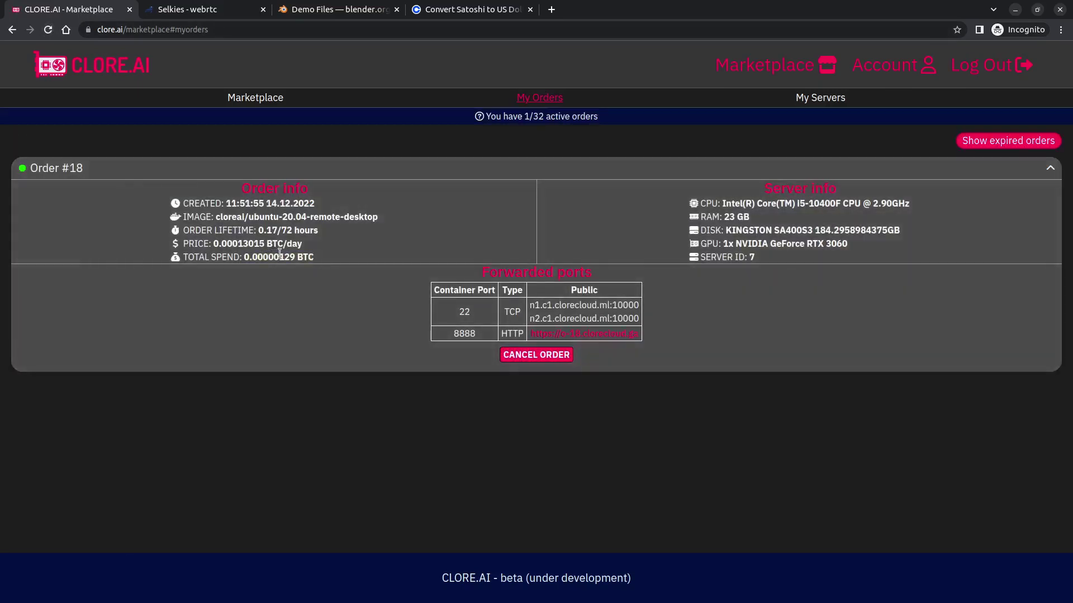
Step: Cancel Order #18 for the RTX 3060 server and close the cancellation notice
{"action": "left_click_drag", "start_coordinate": [278, 256], "coordinate": [292, 254]}
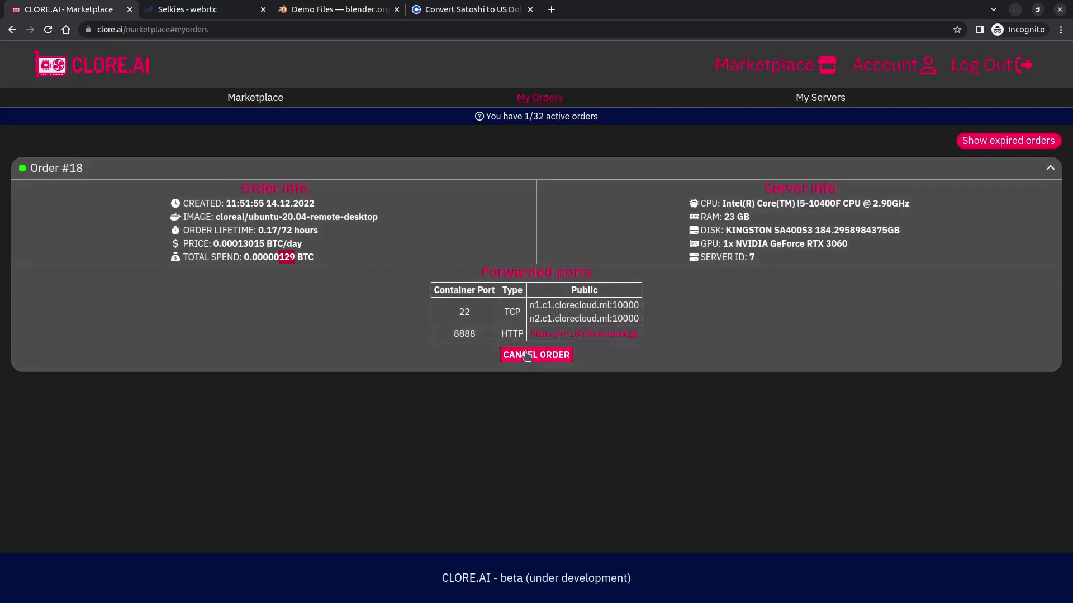
{"action": "left_click", "coordinate": [526, 356]}
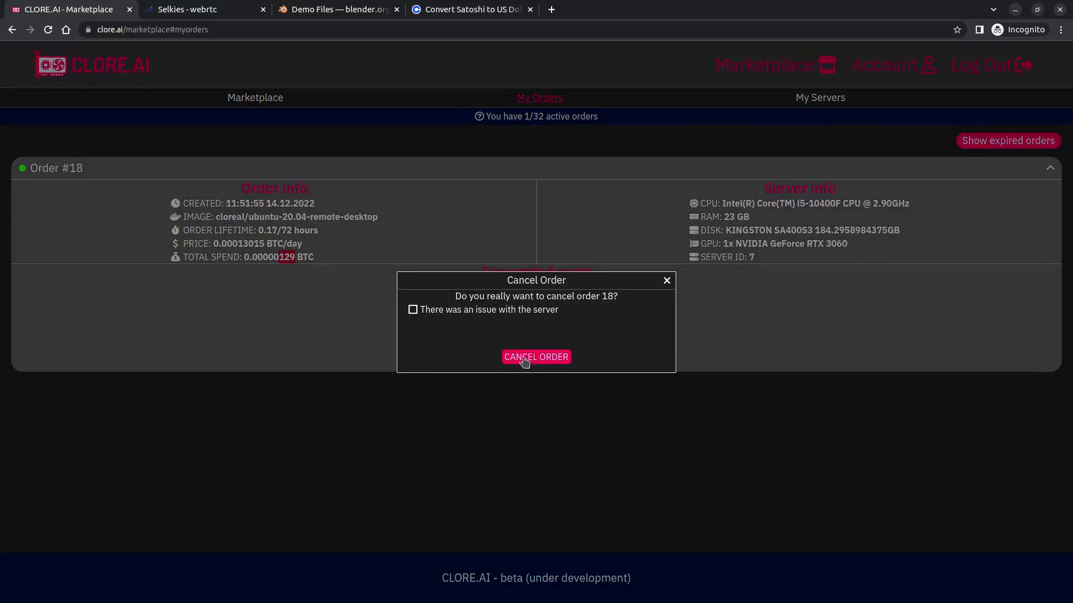
{"action": "left_click", "coordinate": [534, 361]}
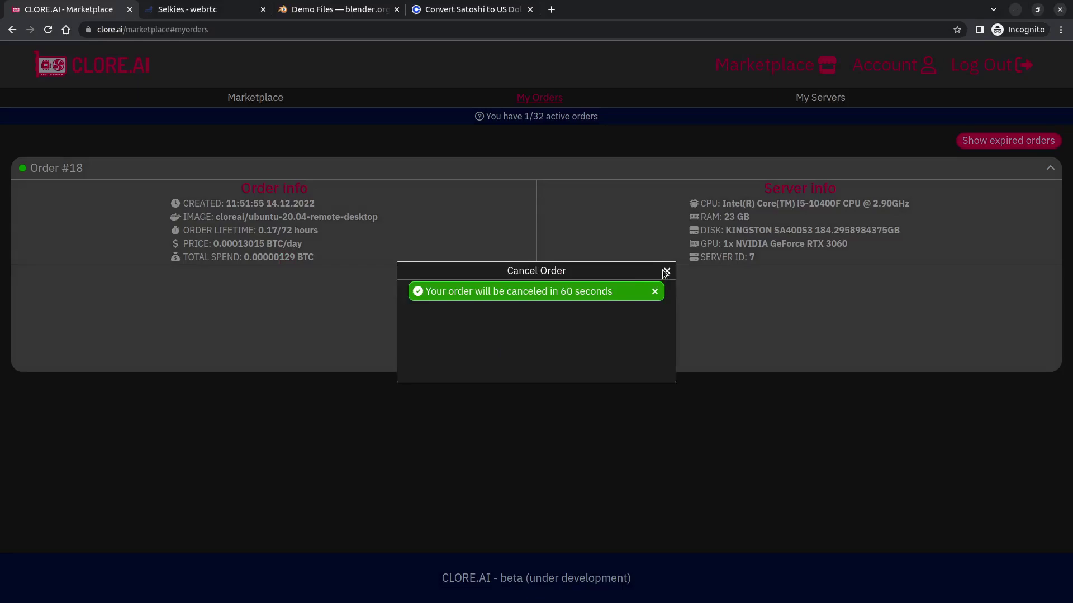
{"action": "left_click", "coordinate": [665, 272]}
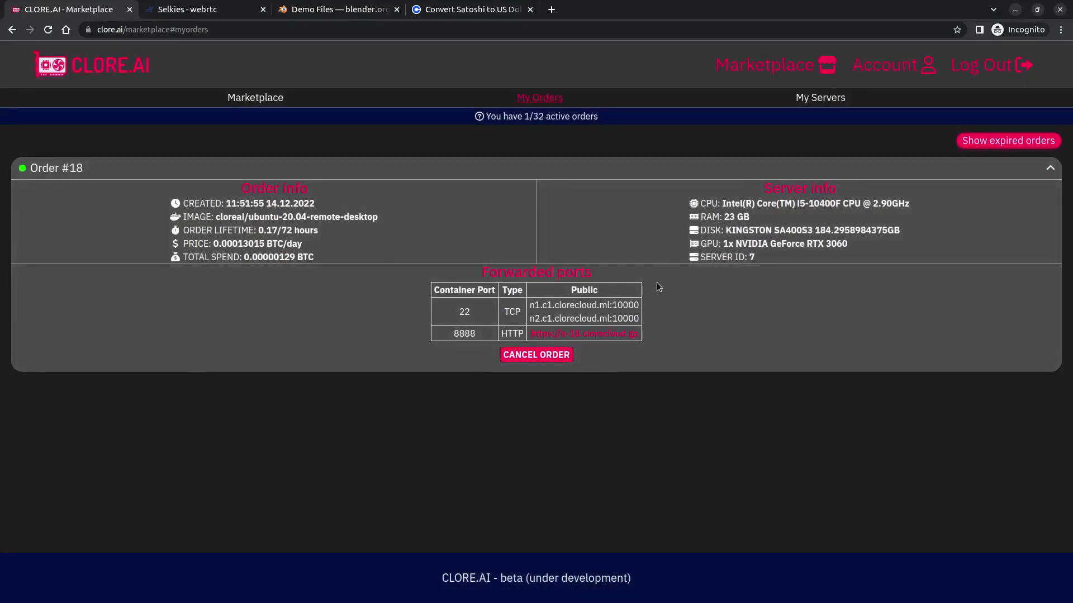